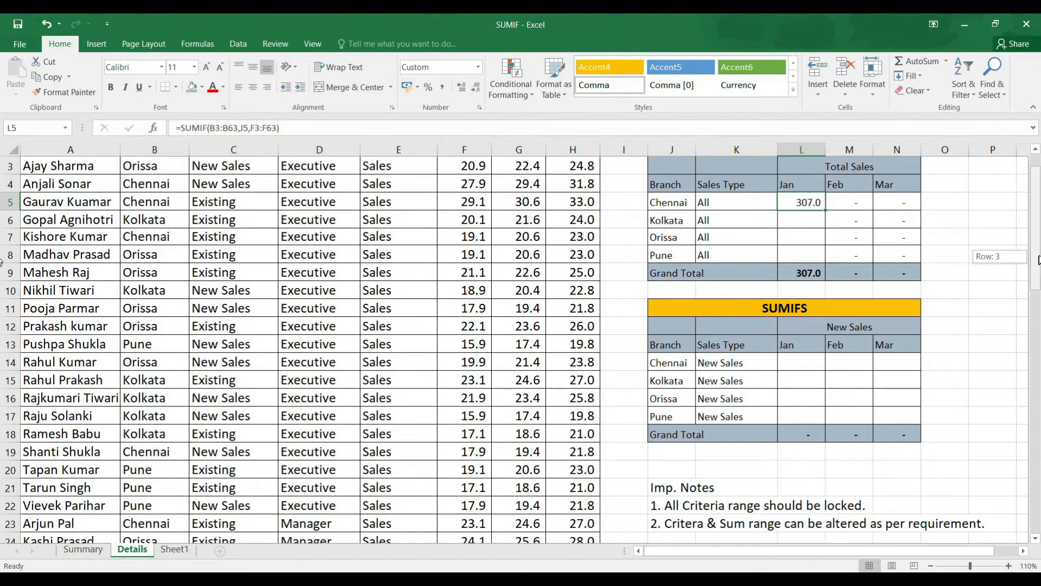
Read the SUMIF & SUMIFS description and sample formulas on the Summary sheet, and return to the Details sheet
scroll(3, 260, "up", 1)
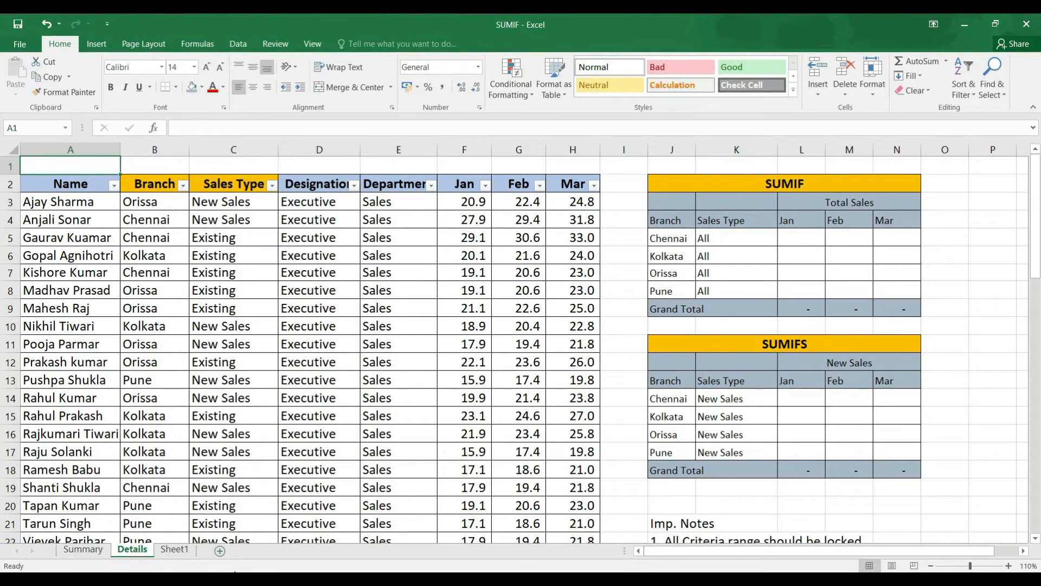
left_click(83, 549)
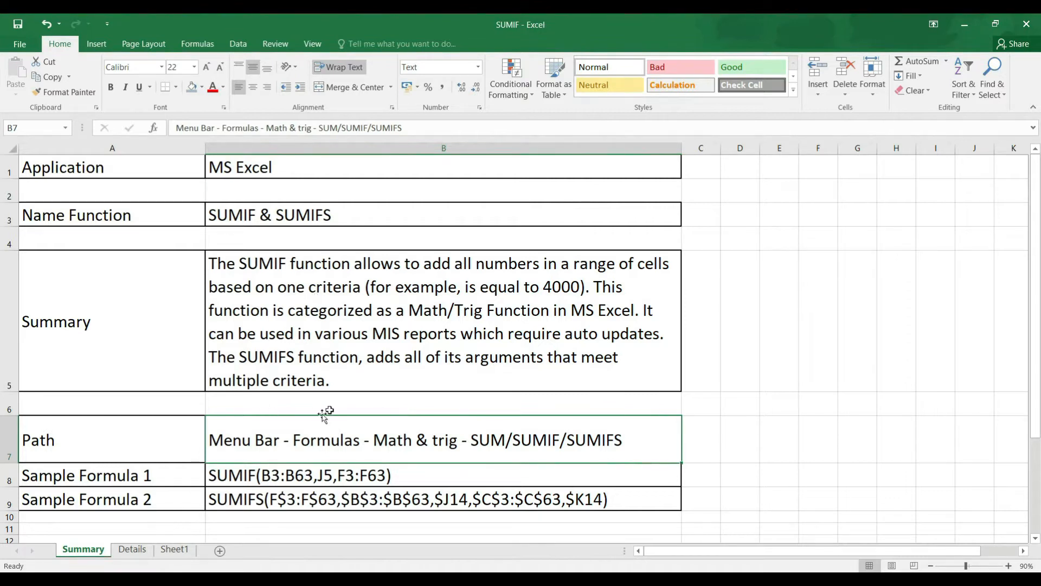
left_click(131, 550)
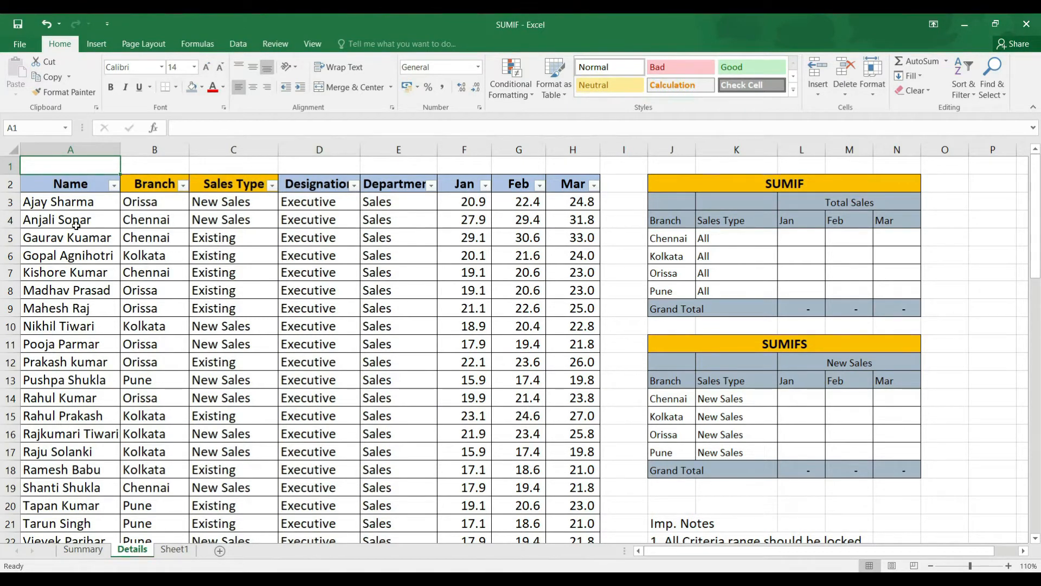
Look through the Branch, Sales Type and monthly sales columns of the source data down to its last rows
left_click(149, 224)
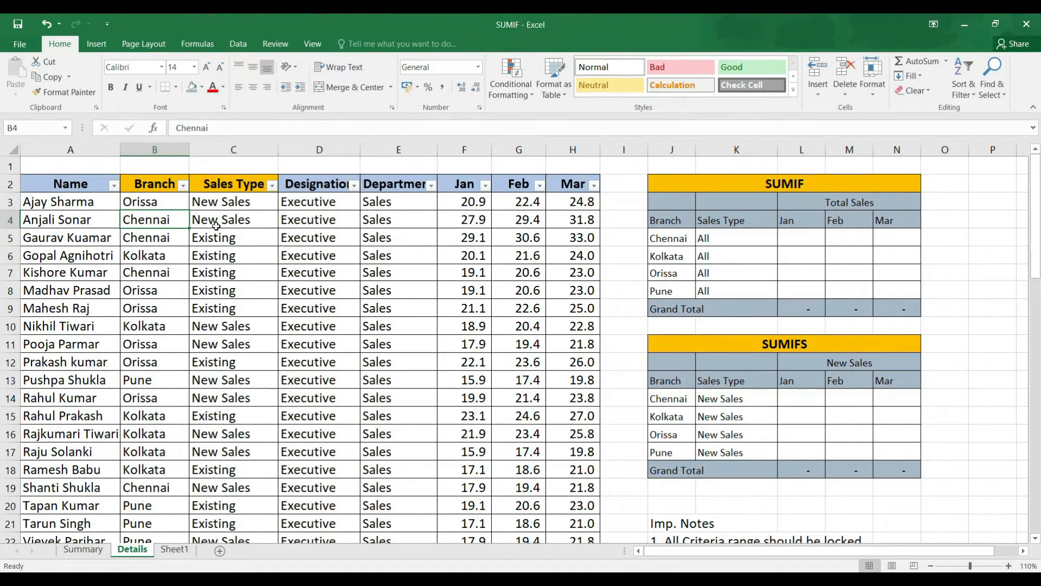
left_click(217, 228)
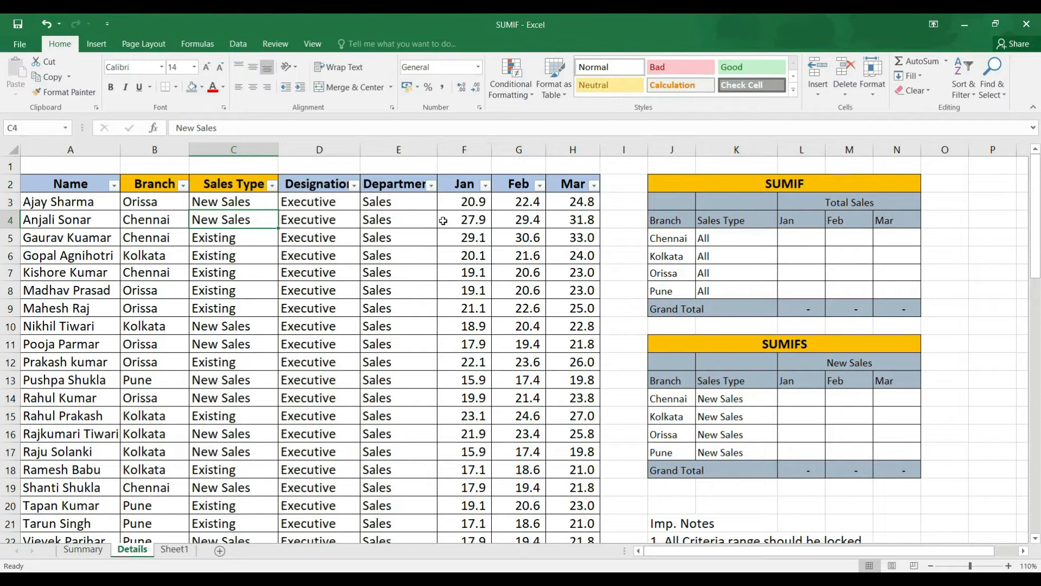
left_click(565, 259)
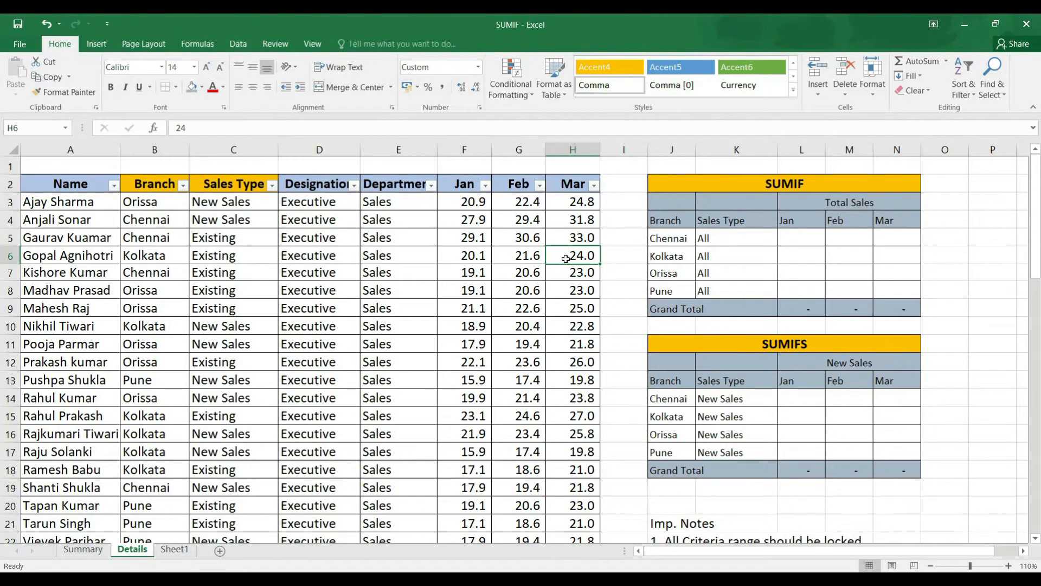
key("Page_Down")
key("Page_Down")
key("Page_Down")
key("Page_Up")
key("Page_Up")
key("Page_Up")
Examine the layout of the SUMIFS and SUMIF report tables, including their branch rows and empty month cells
left_click(761, 342)
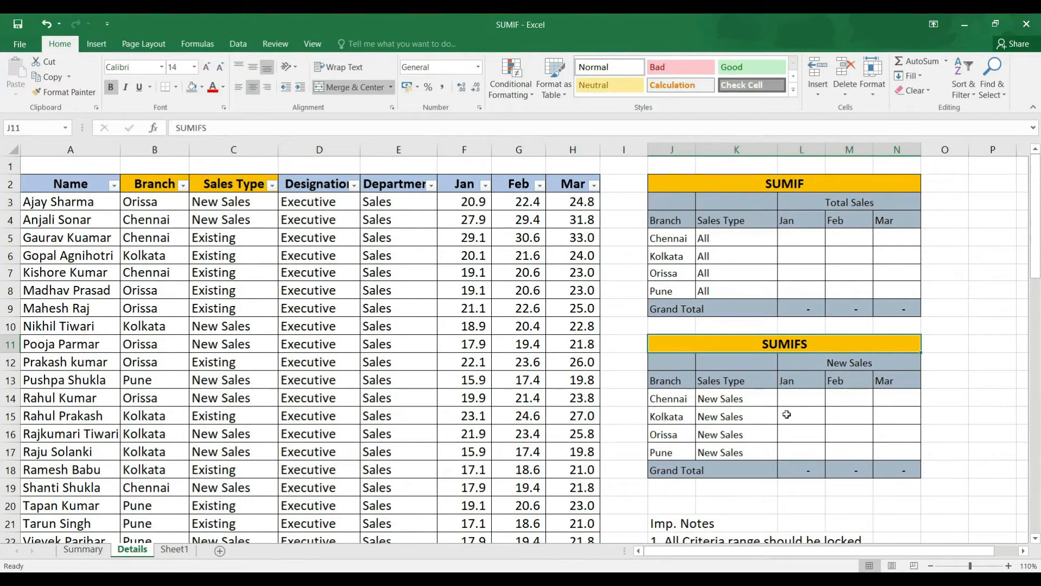
left_click_drag(798, 401, 854, 444)
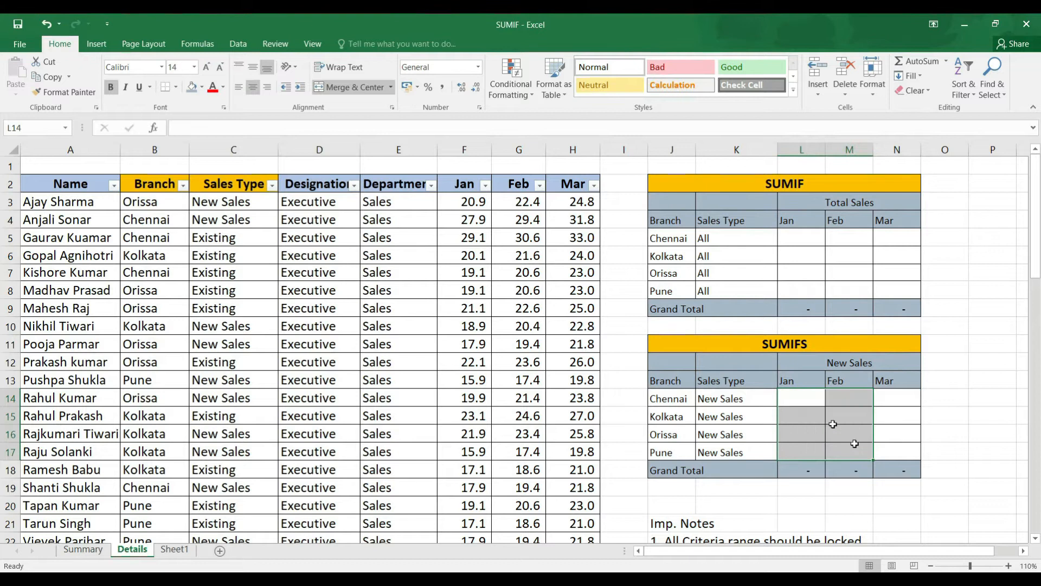
left_click(709, 232)
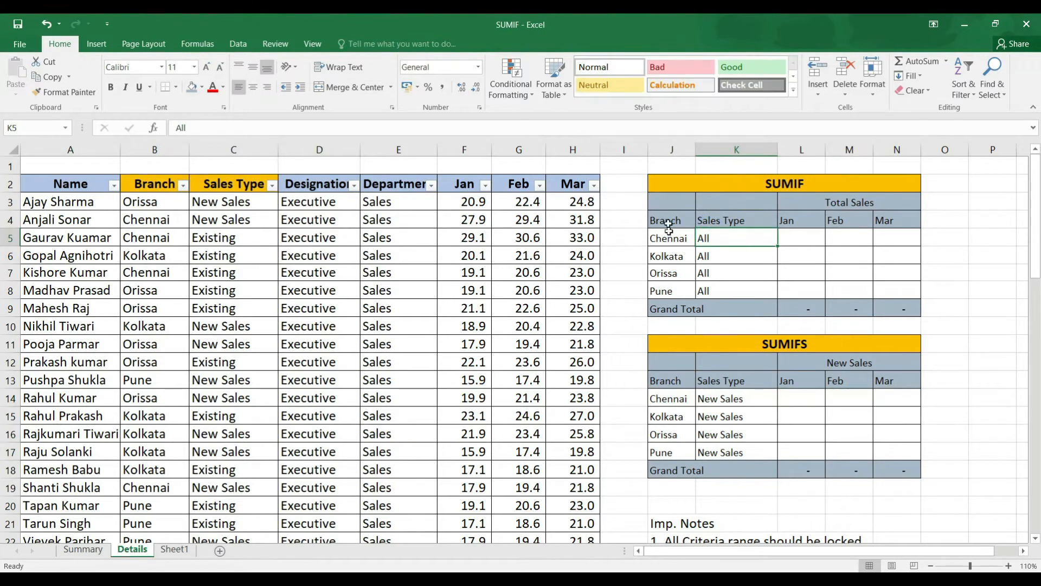
left_click_drag(668, 222, 803, 228)
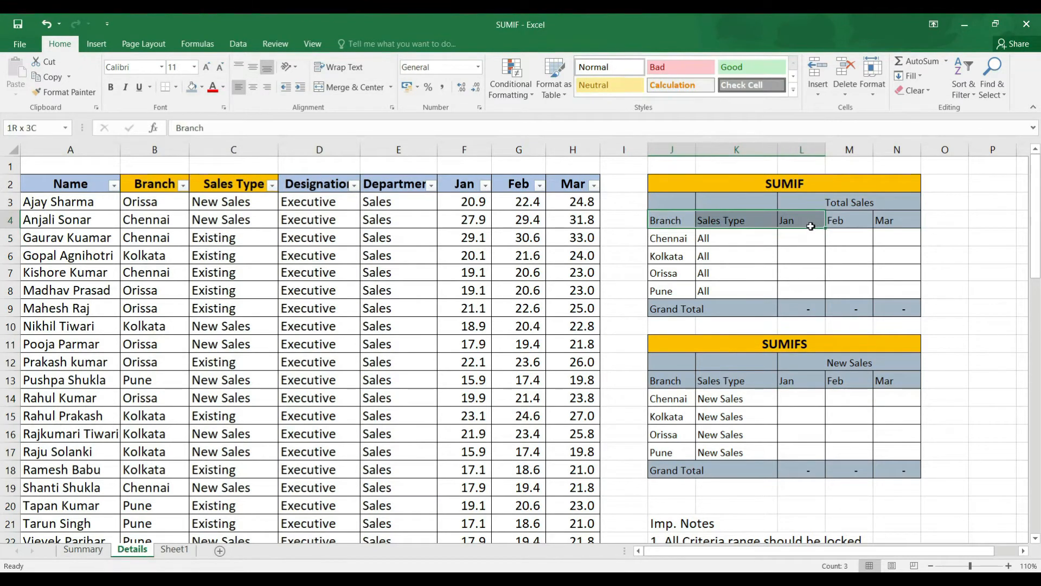
left_click(670, 237)
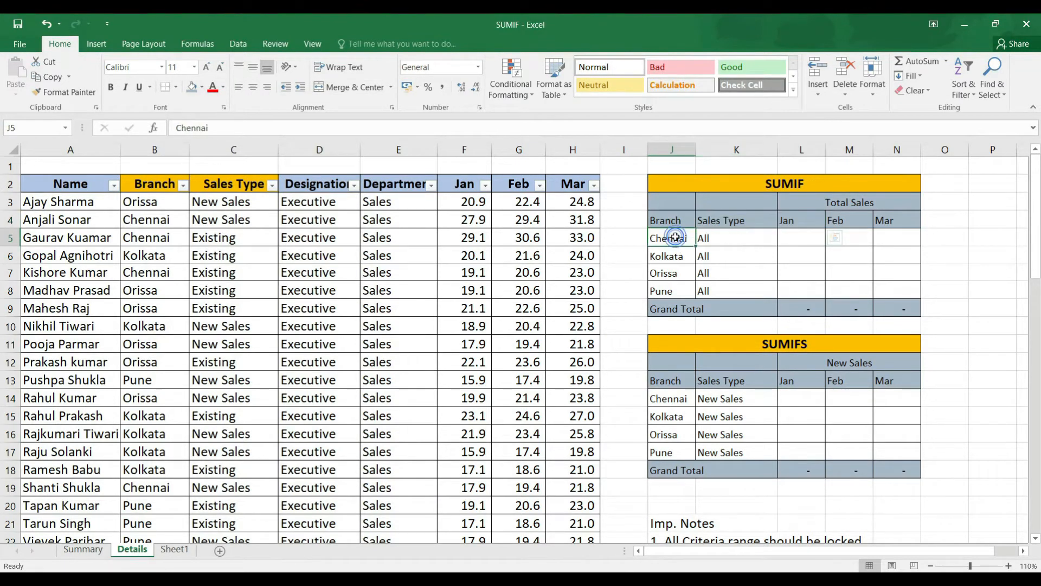
left_click(801, 241)
left_click(849, 239)
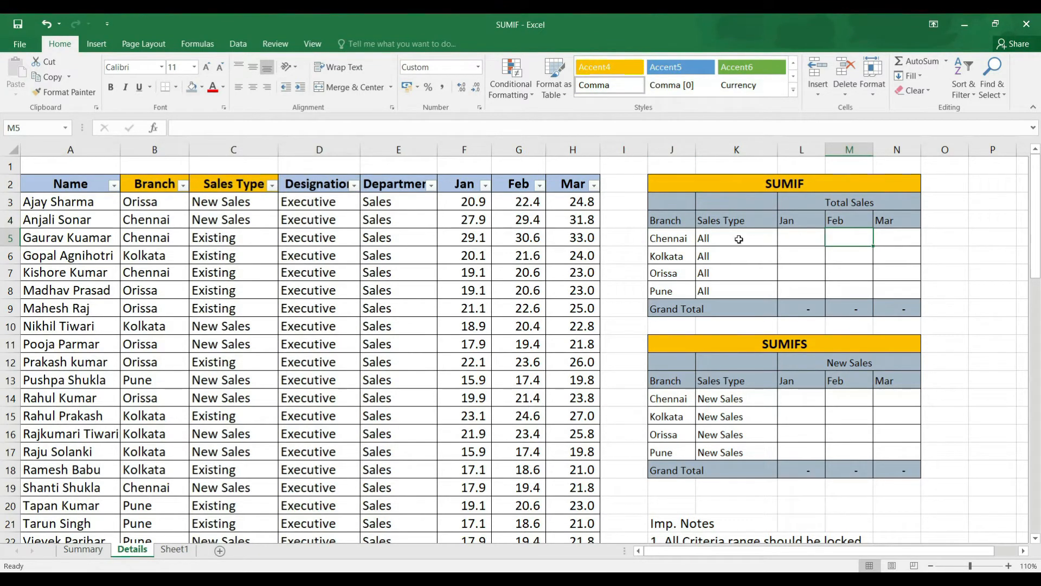
Check the Sales Type filter values in the source data against the sales type criteria of the SUMIFS table
left_click(272, 186)
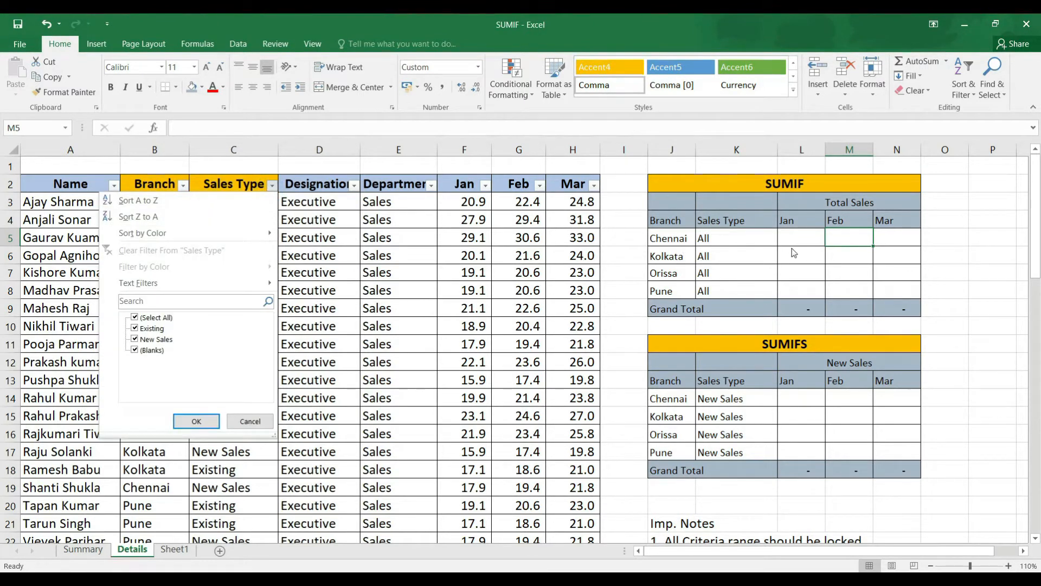
key("Escape")
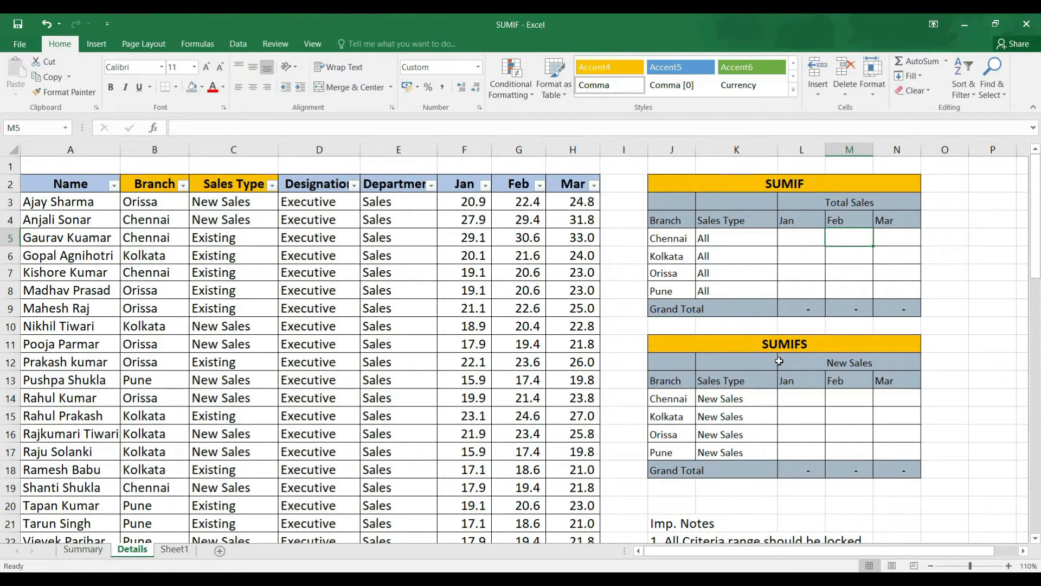
left_click(669, 387)
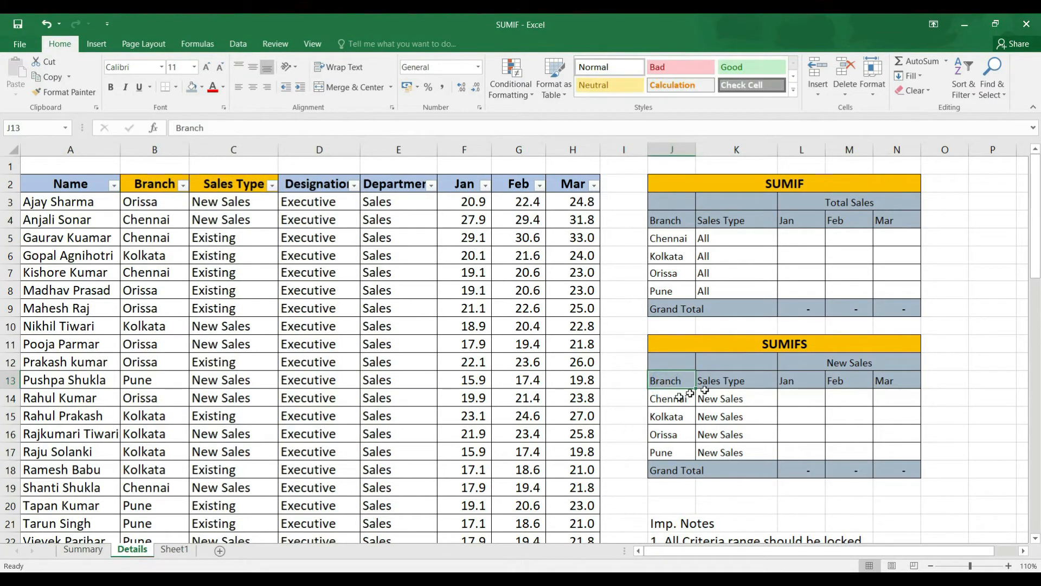
left_click(734, 382)
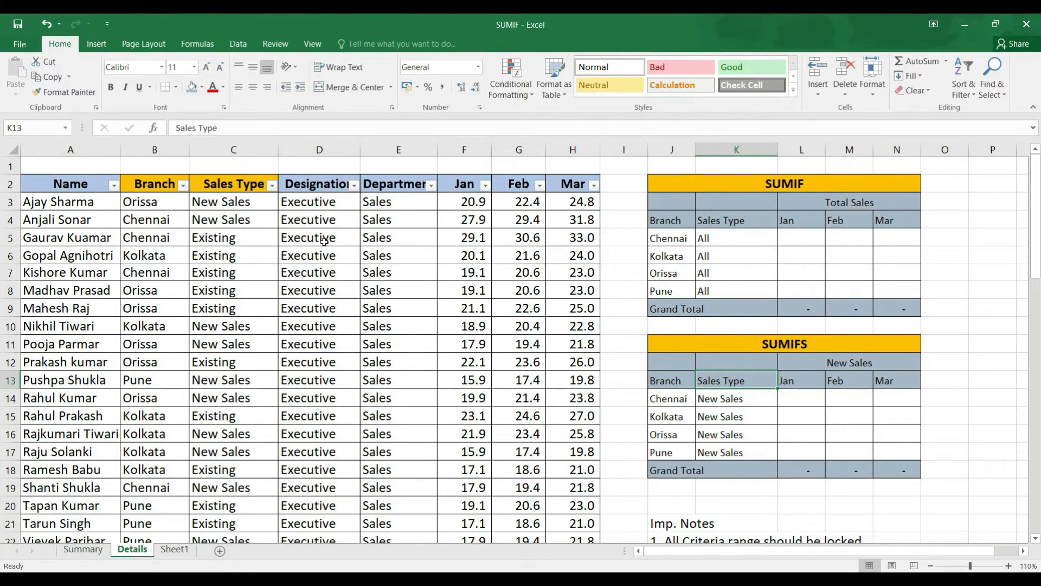
left_click(272, 186)
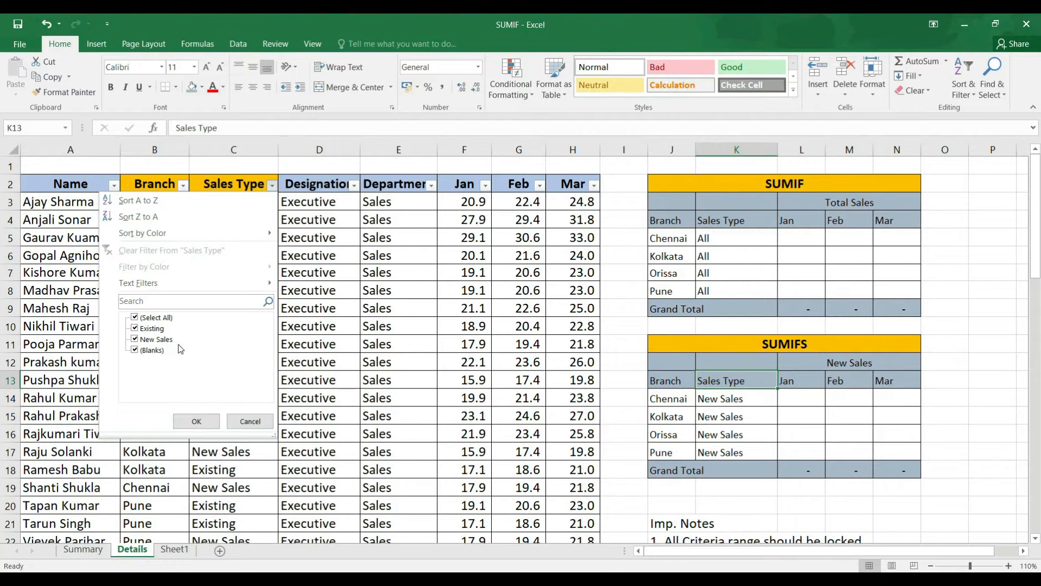
left_click(745, 404)
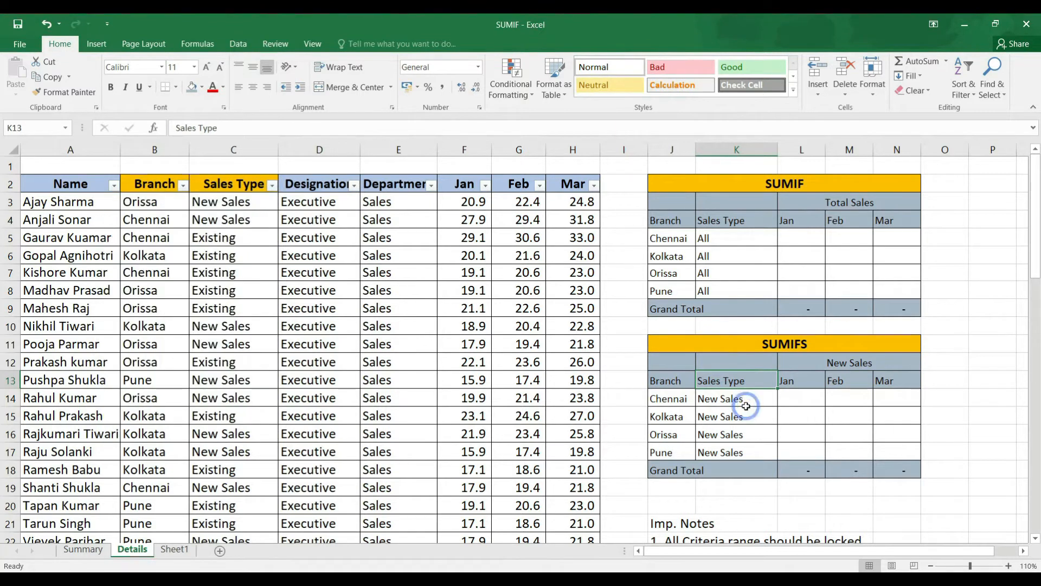
left_click(746, 406)
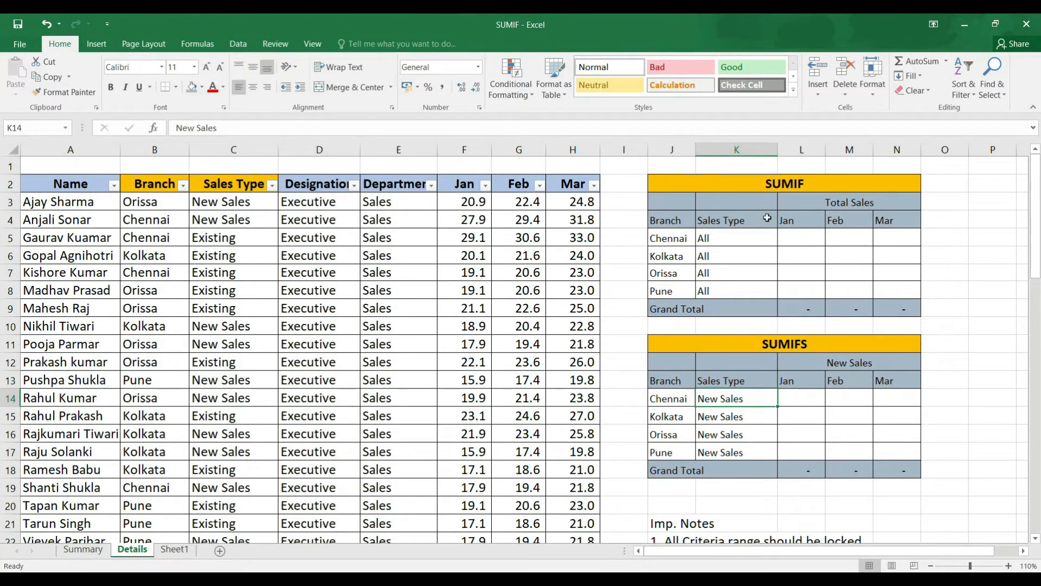
Compare the Branch criterion of the SUMIF table with the Branch and Sales Type criteria of the SUMIFS table
left_click(769, 189)
left_click(779, 348)
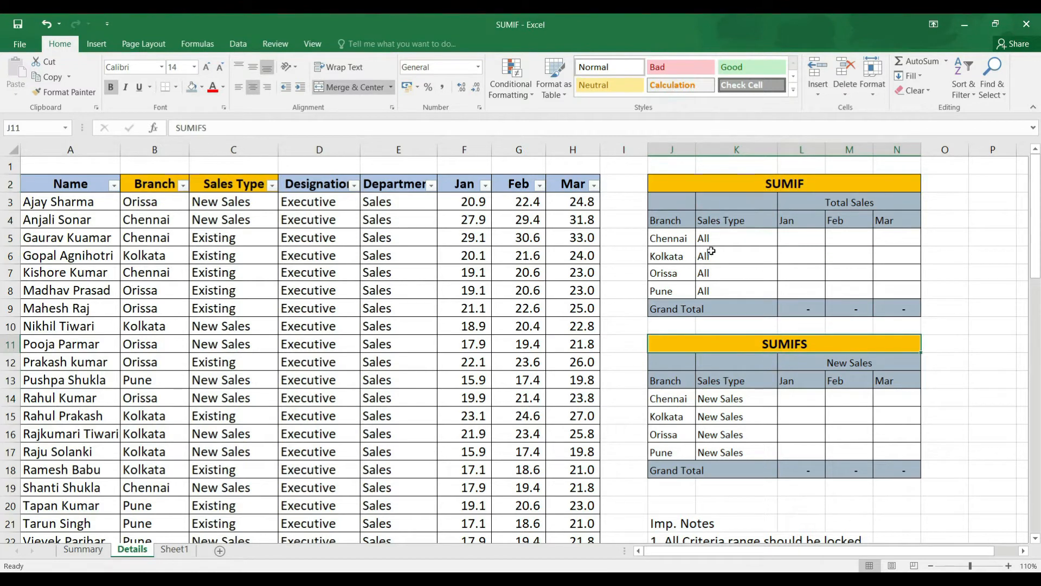
left_click(673, 242)
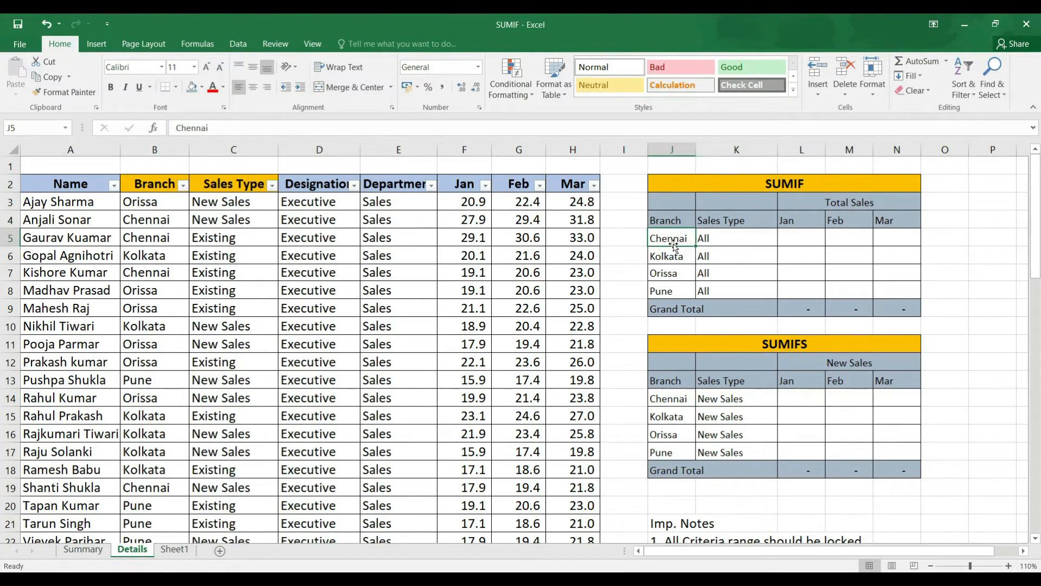
left_click_drag(730, 237, 732, 291)
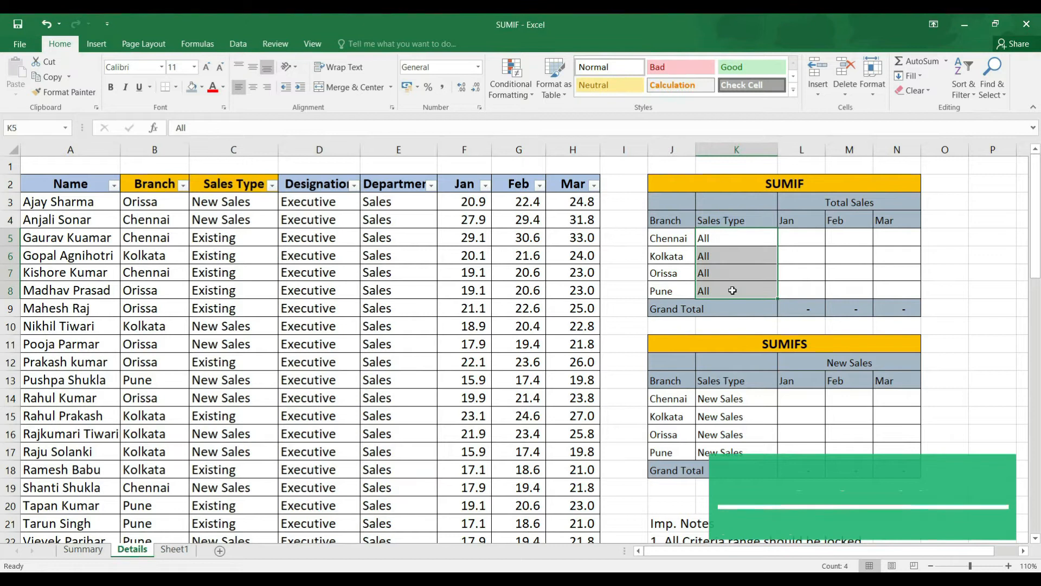
left_click(666, 220)
left_click(670, 239)
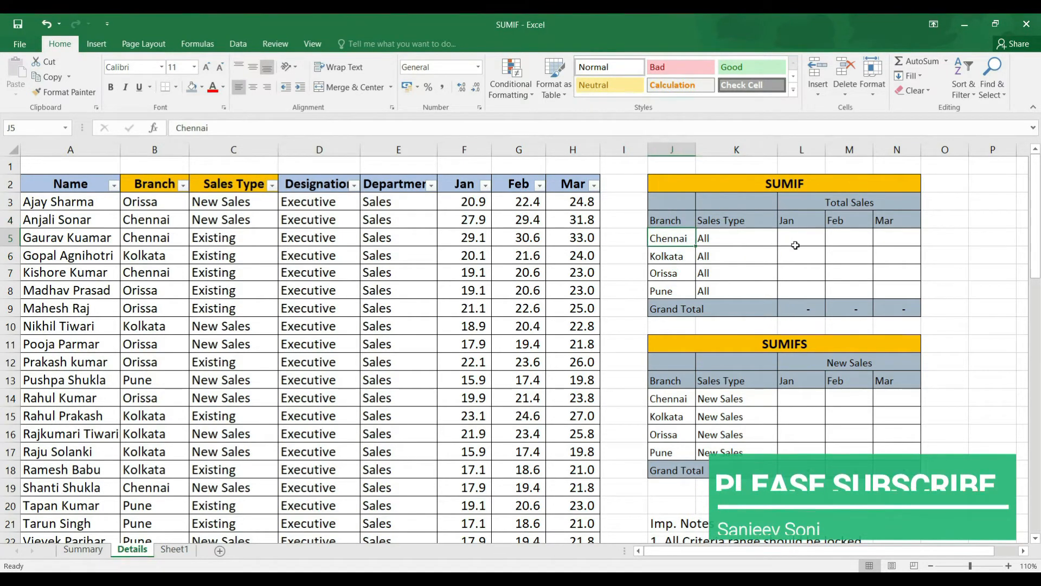
left_click_drag(671, 382, 702, 383)
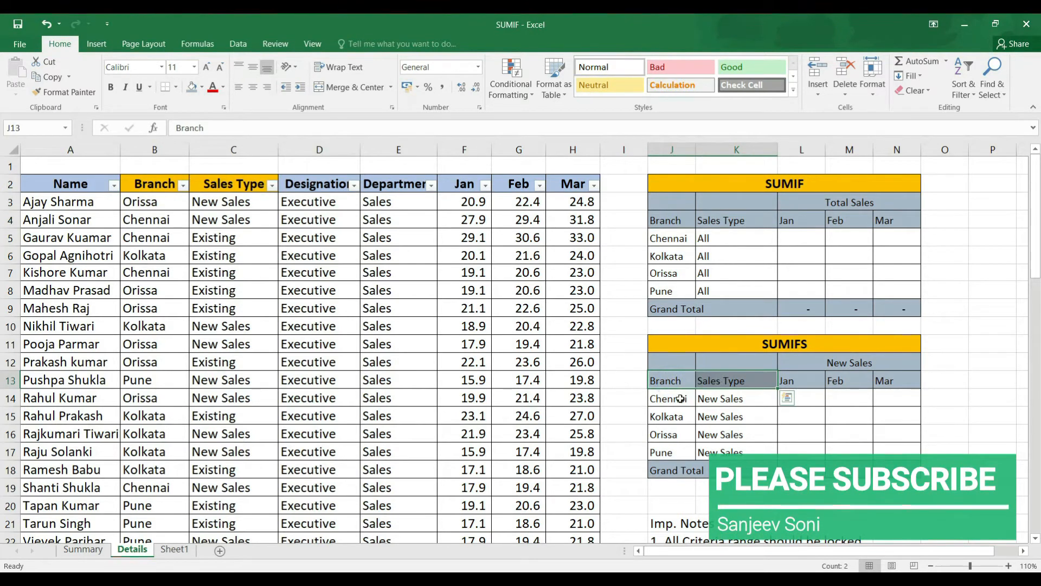
left_click(680, 399)
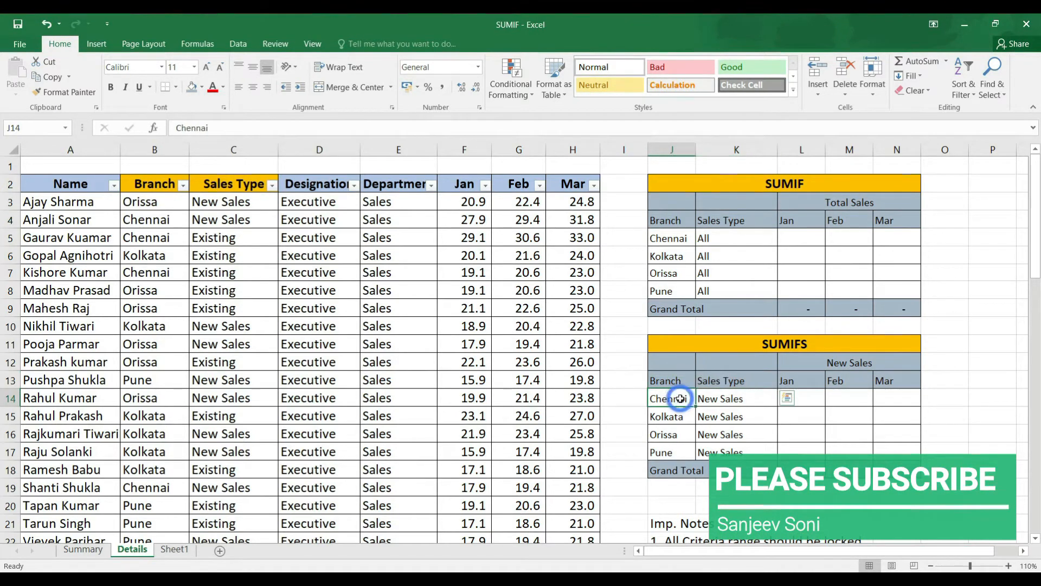
left_click(736, 401)
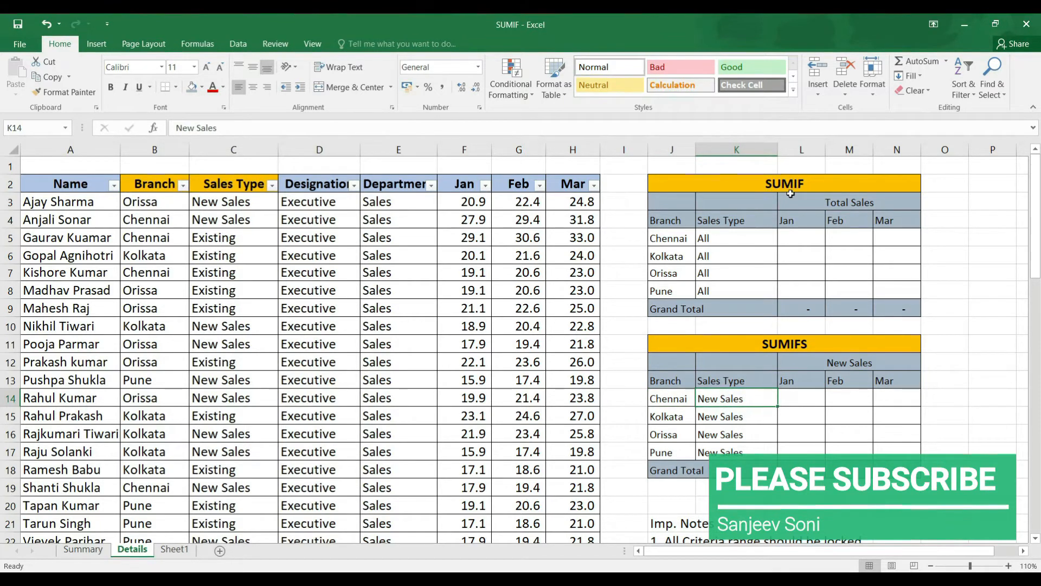
Start a SUMIF formula in Chennai's January cell of the SUMIF table, using the Branch data B3:B63 as the range
left_click(815, 180)
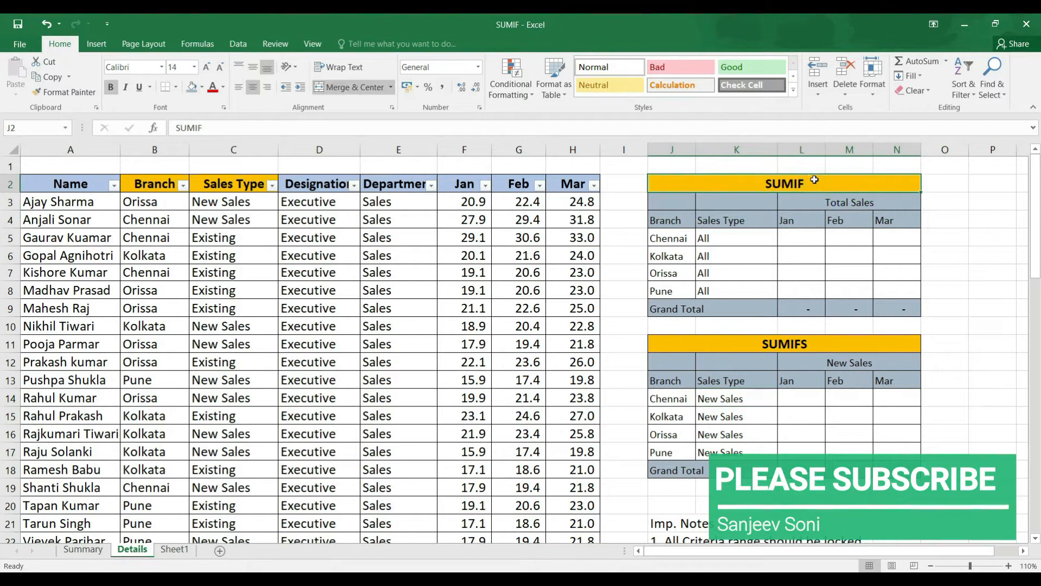
left_click(794, 221)
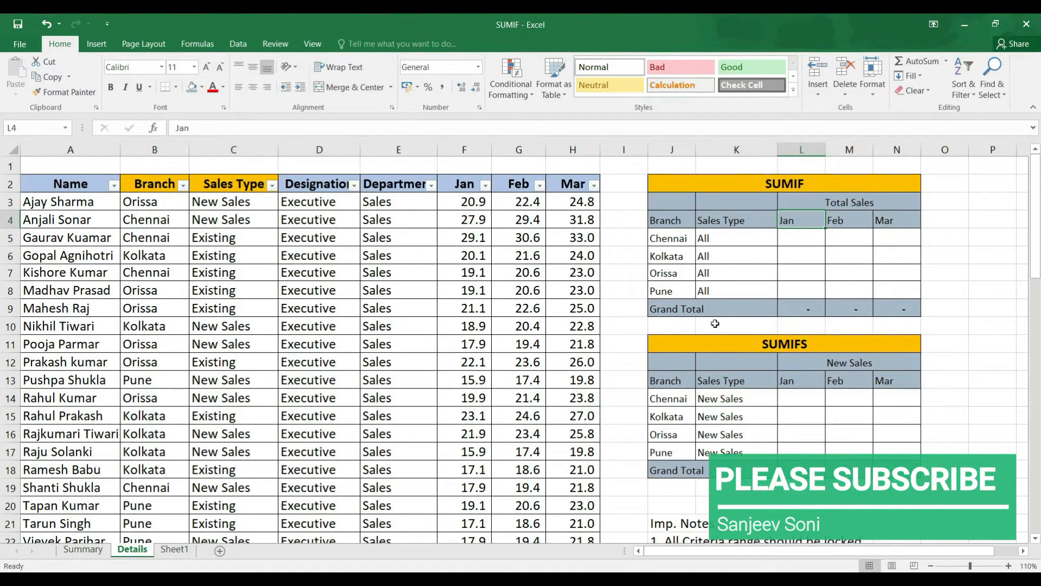
key("Down")
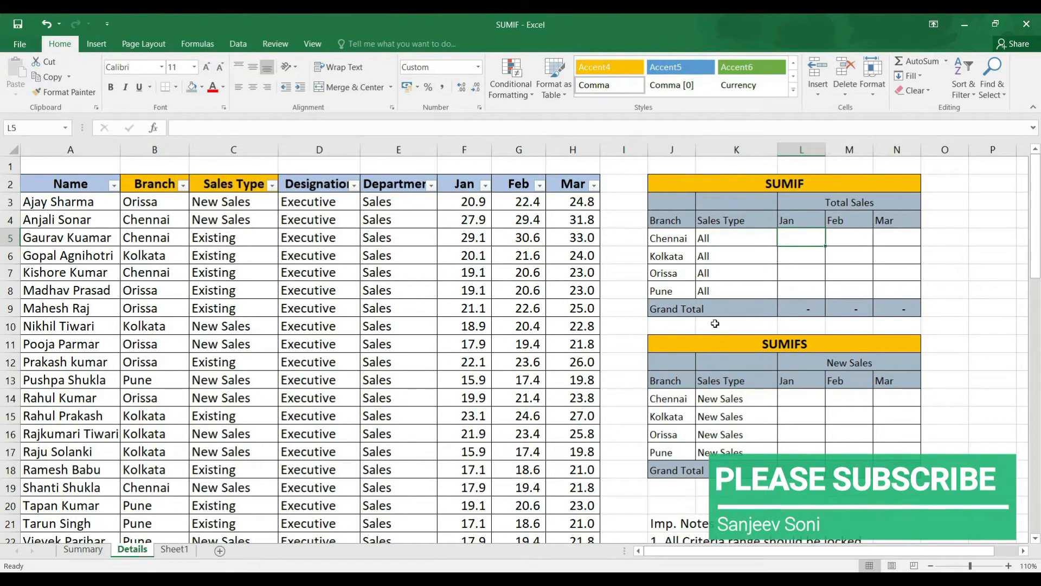
type("=s")
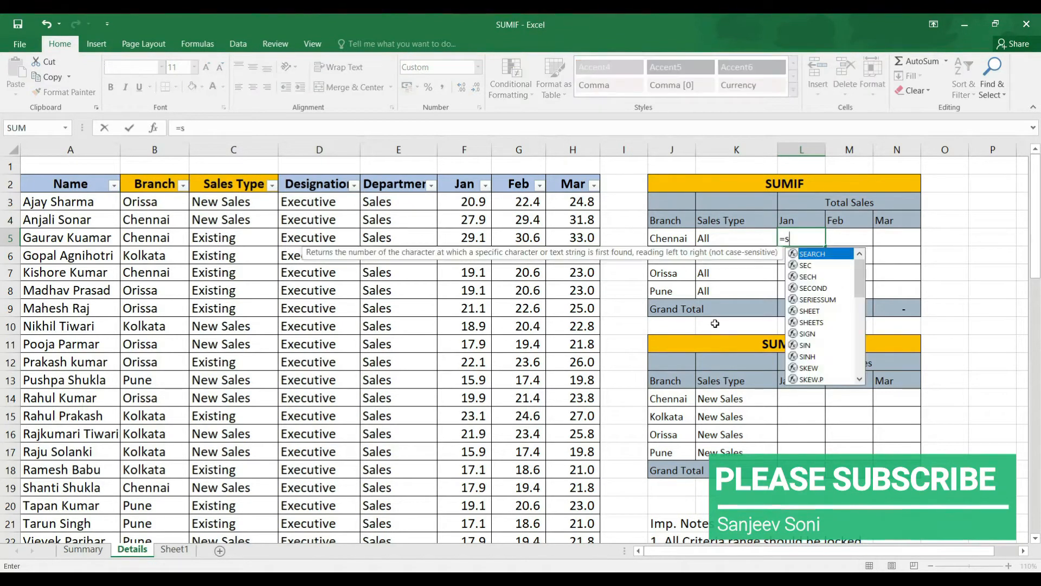
type("umif")
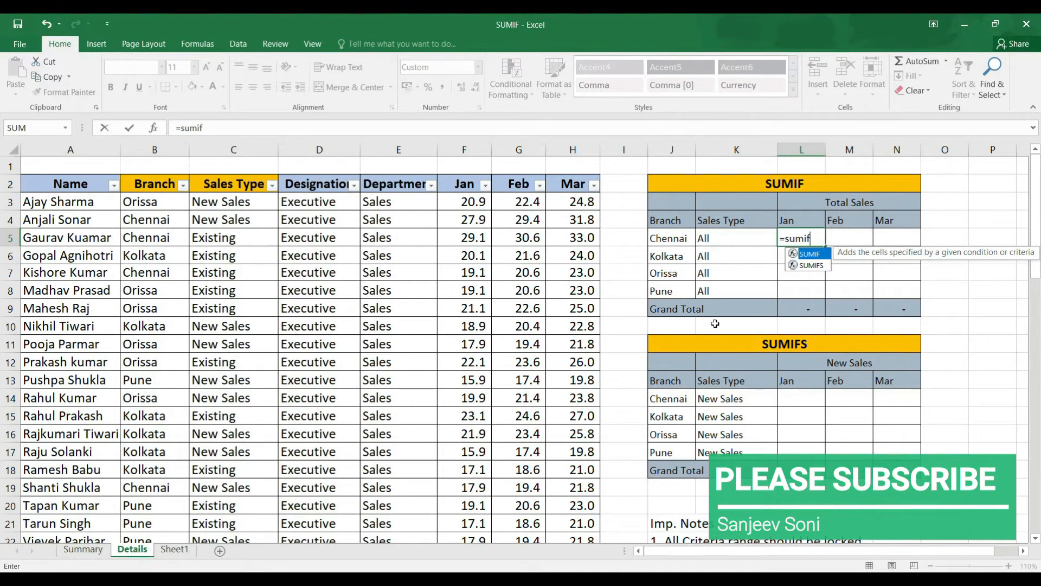
type("(")
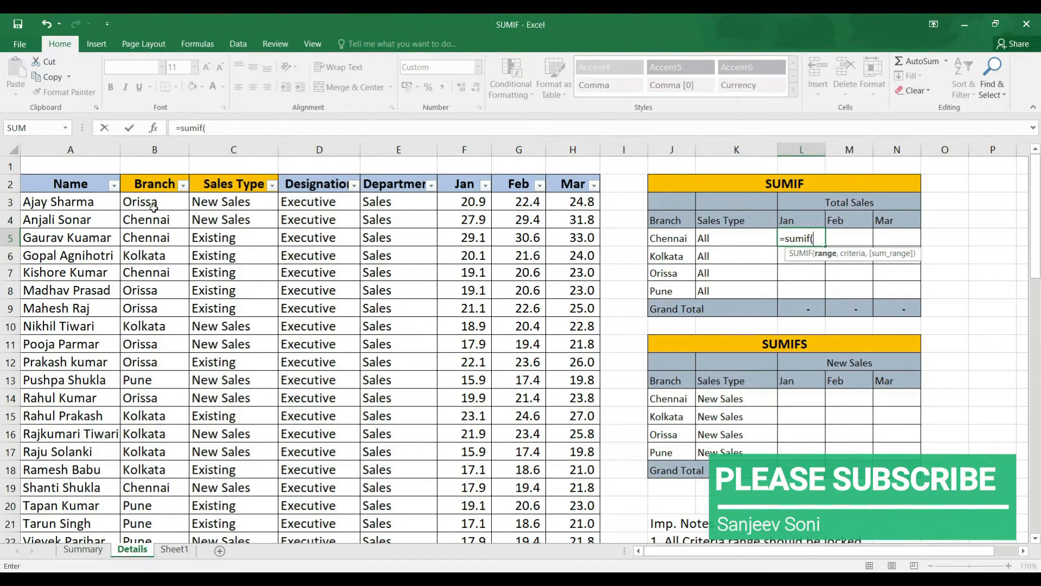
left_click_drag(153, 202, 178, 493)
type(",")
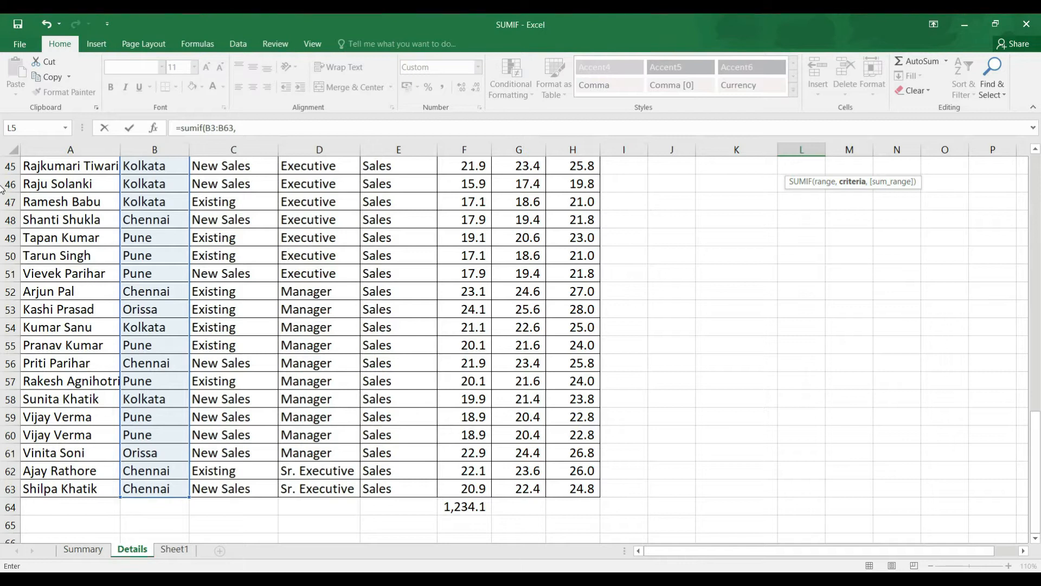
Complete the formula with the Chennai branch cell J5 as the criteria and the January sales F3:F63 as the sum range
left_click_drag(1033, 240, 1032, 160)
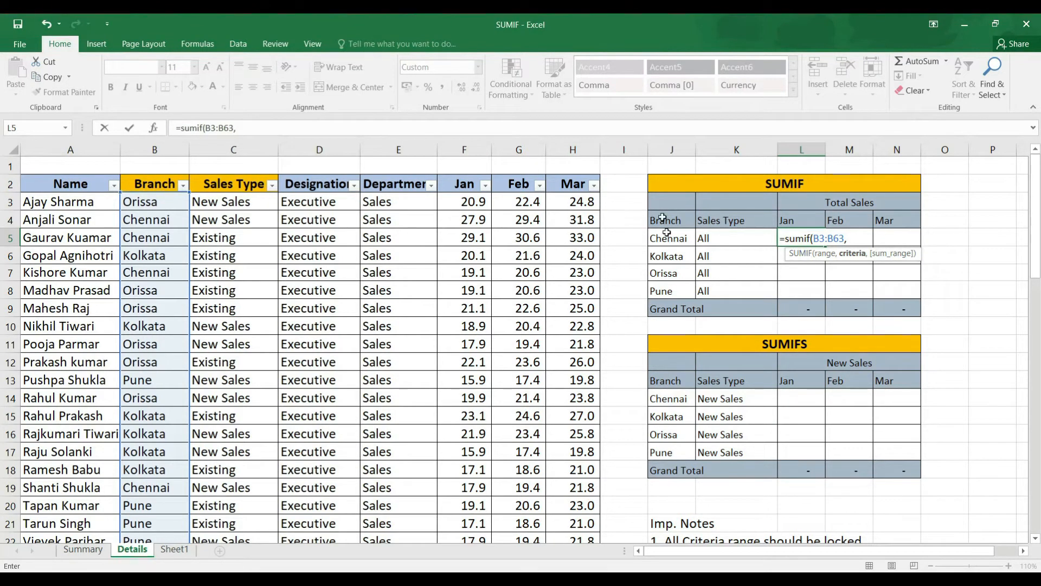
left_click(665, 242)
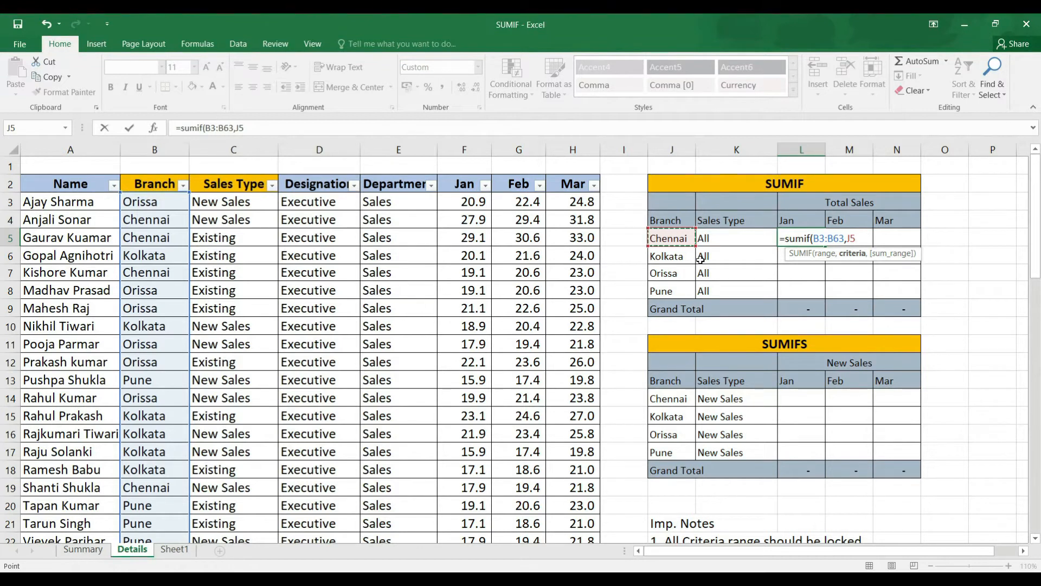
type(",")
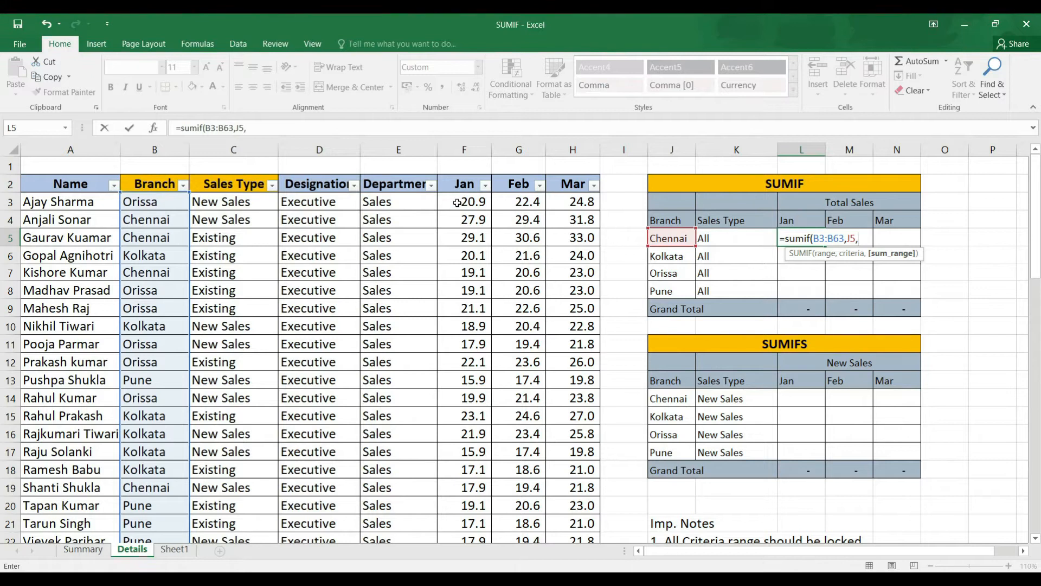
left_click_drag(458, 202, 484, 473)
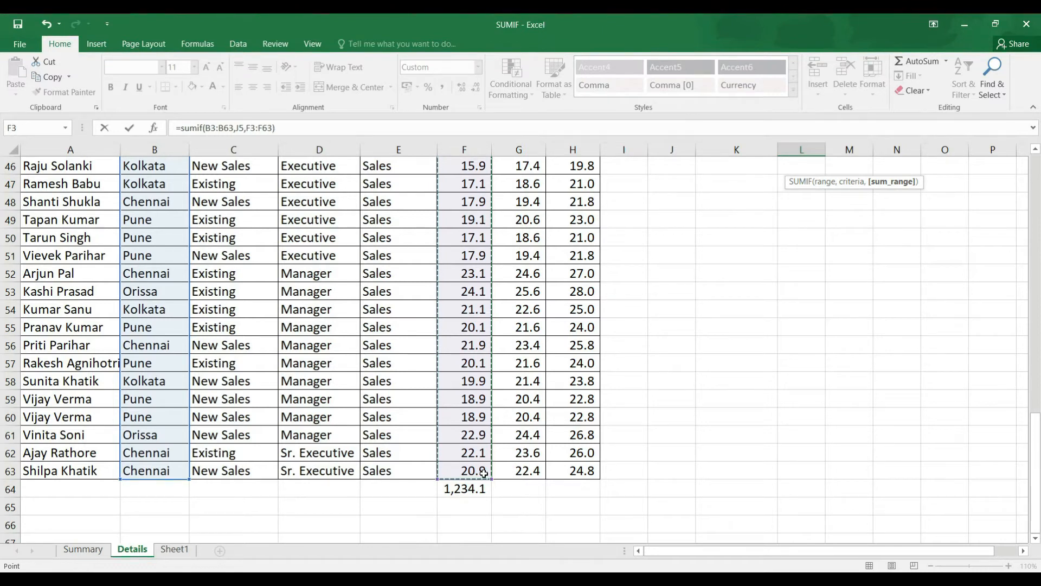
key("ctrl+Return")
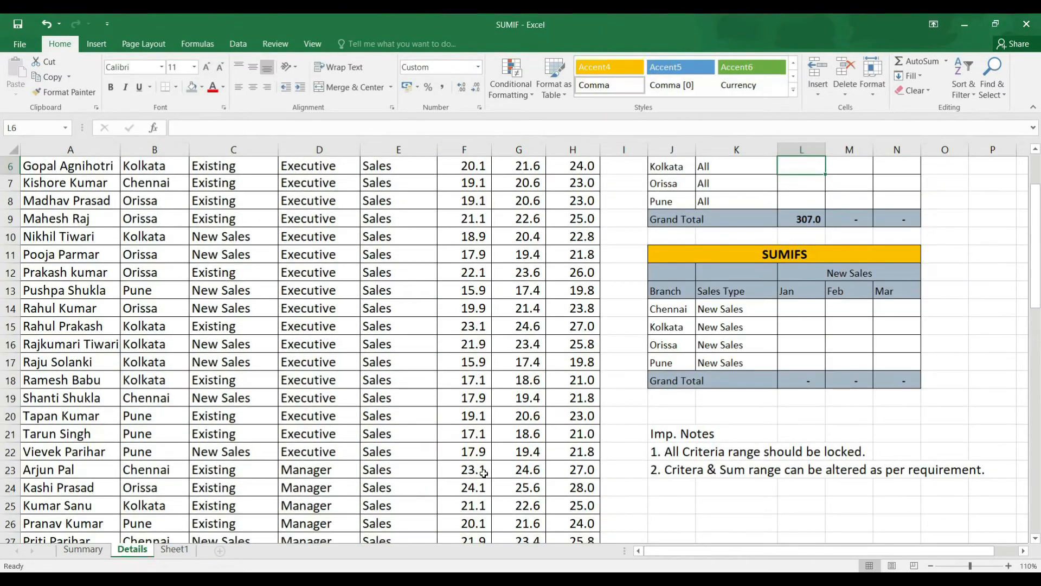
scroll(484, 473, "up", 2)
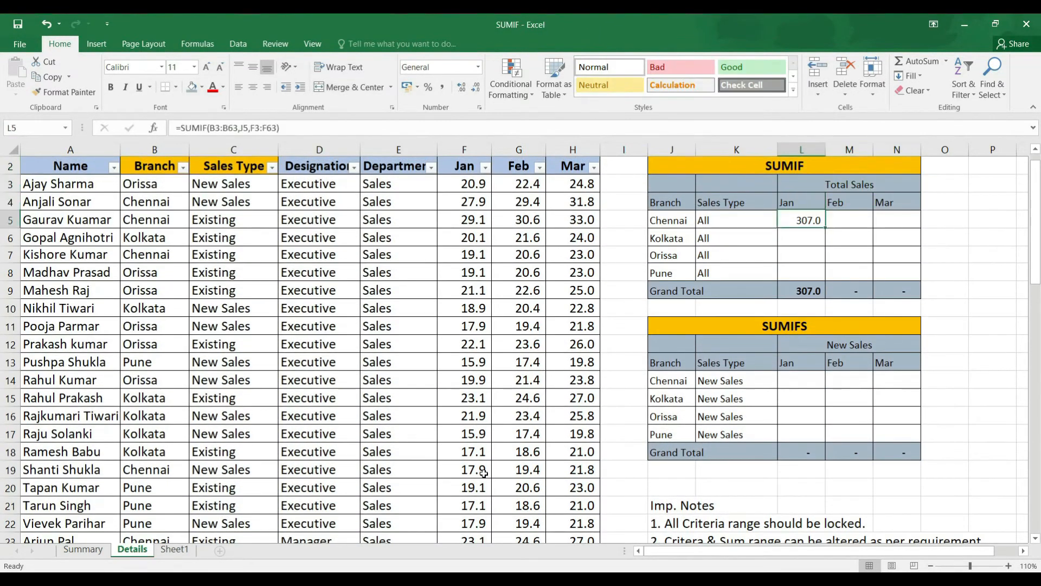
key("Up")
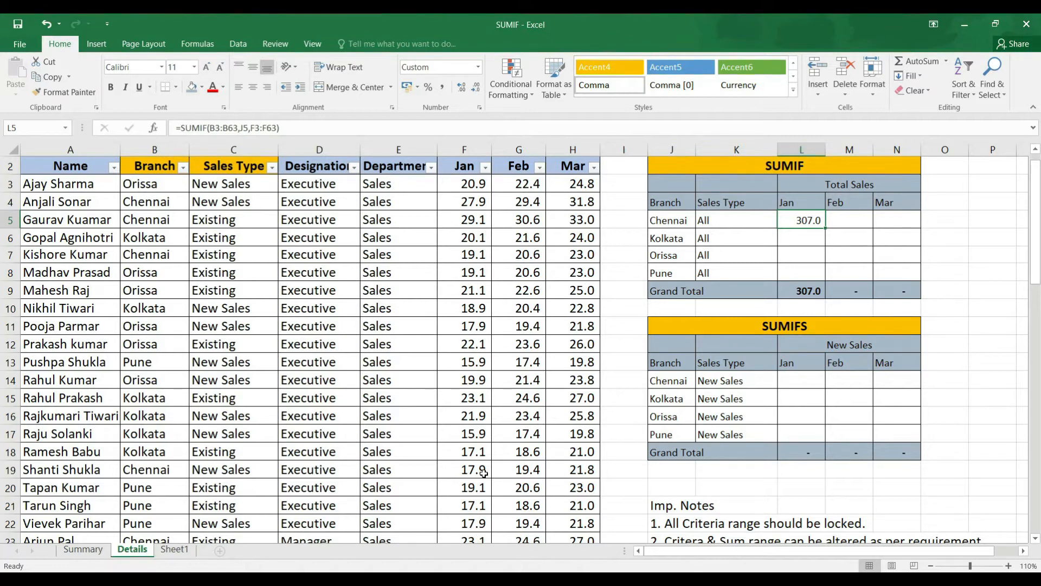
Try copying Chennai's January formula with its unlocked references across all branches and months in L5:N8
key("ctrl+c")
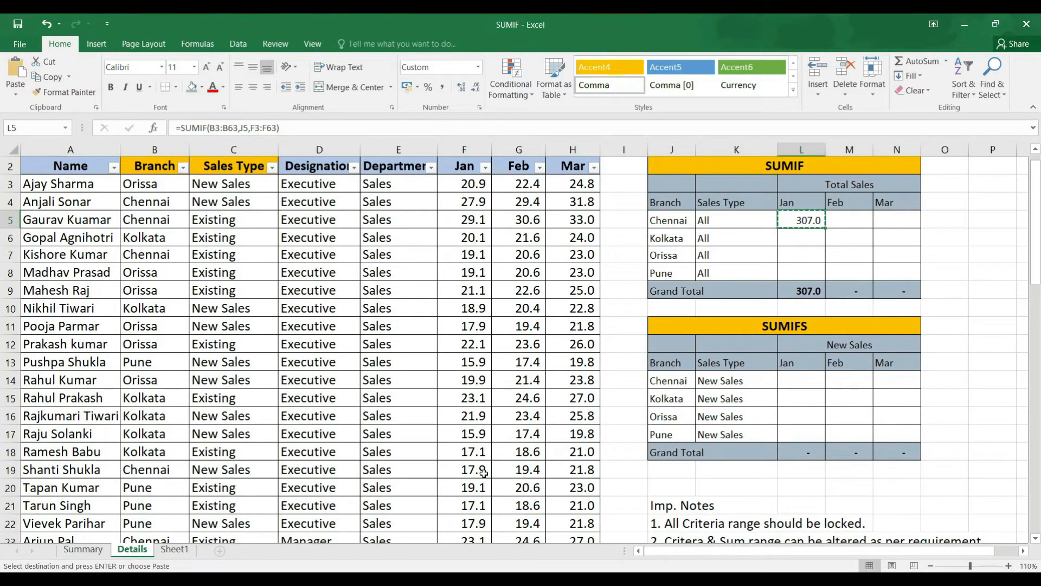
key("shift+Down")
key("shift+Down")
key("shift+Down")
key("shift+Right")
key("shift+Right")
key("ctrl+v")
key("Escape")
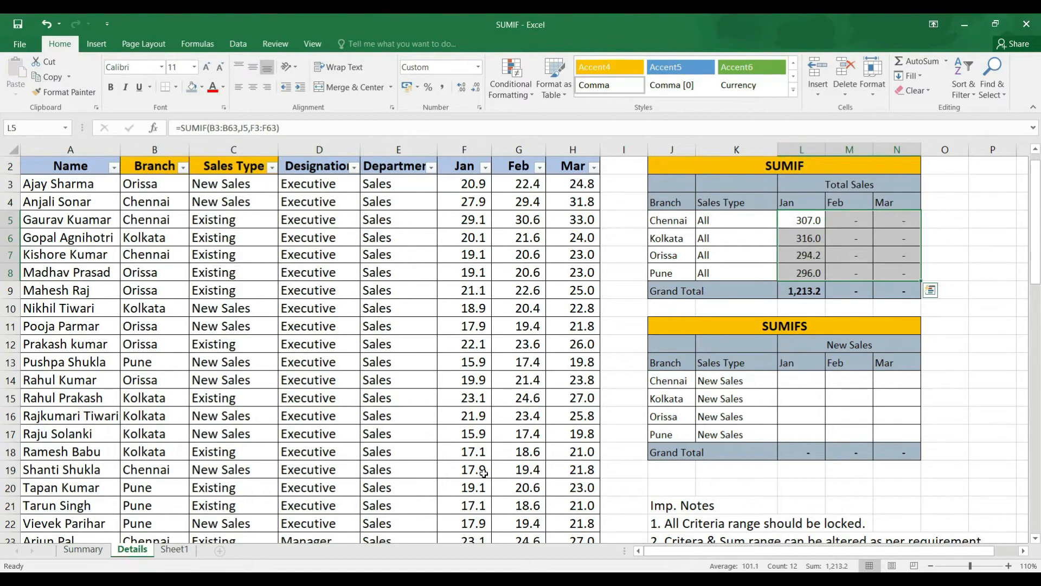
Inspect which ranges the copied SUMIF formula refers to in Kolkata's January cell
key("Down")
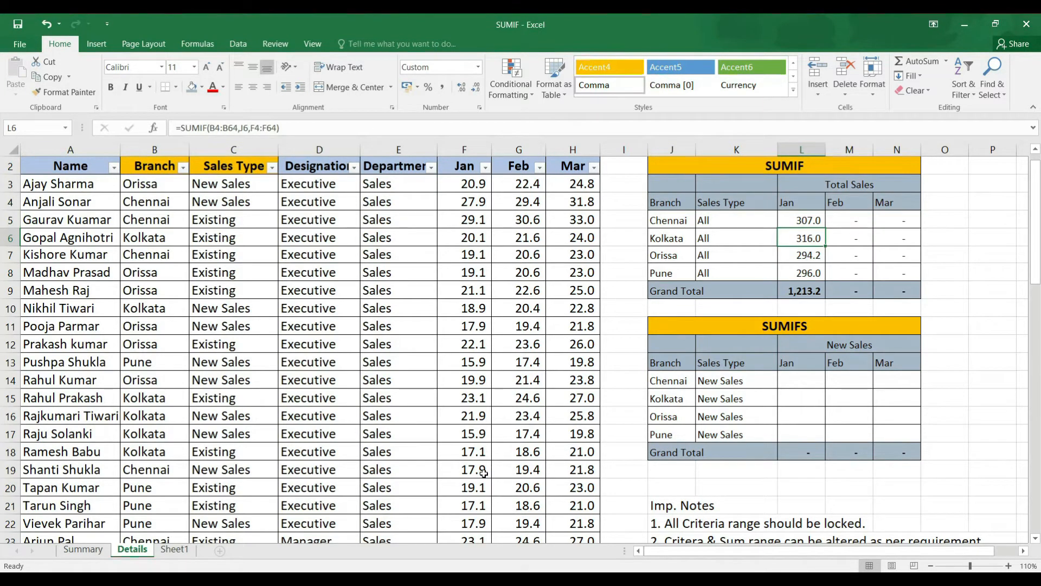
key("F2")
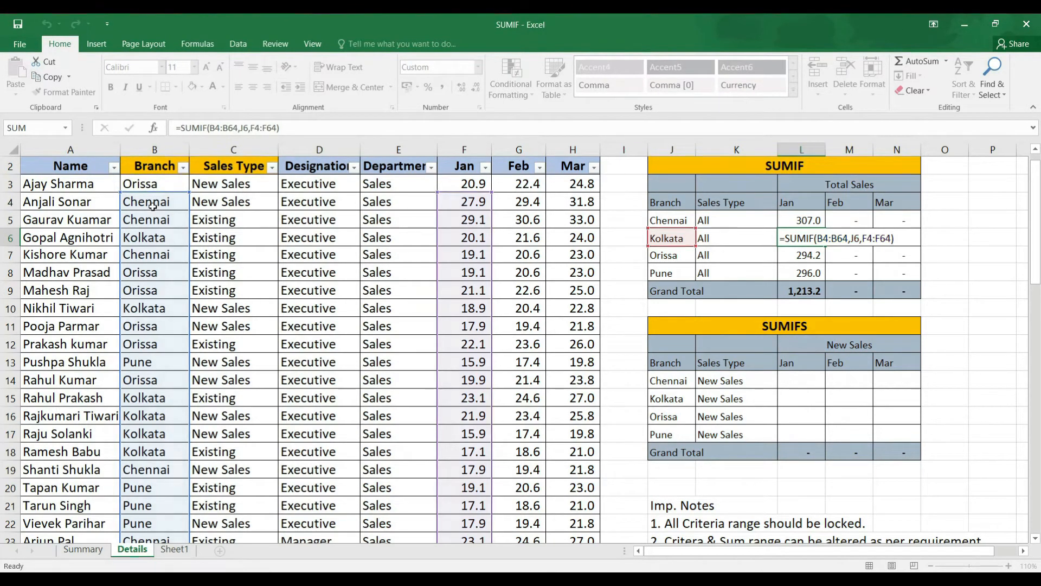
key("Return")
key("Up")
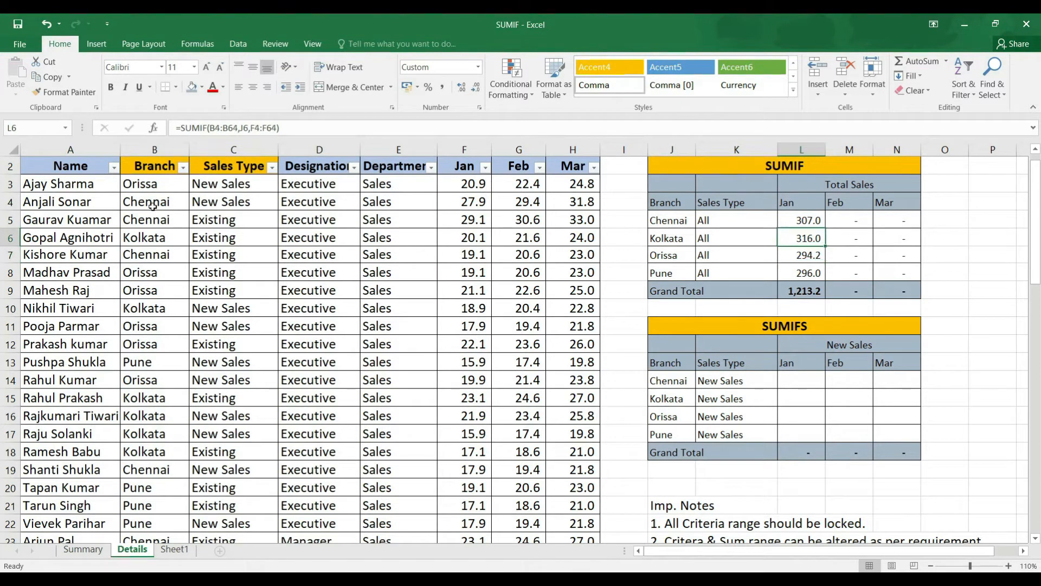
Clear the January formulas for Kolkata, Orissa and Pune in L6:L8
key("shift+Down")
key("shift+Down")
key("Delete")
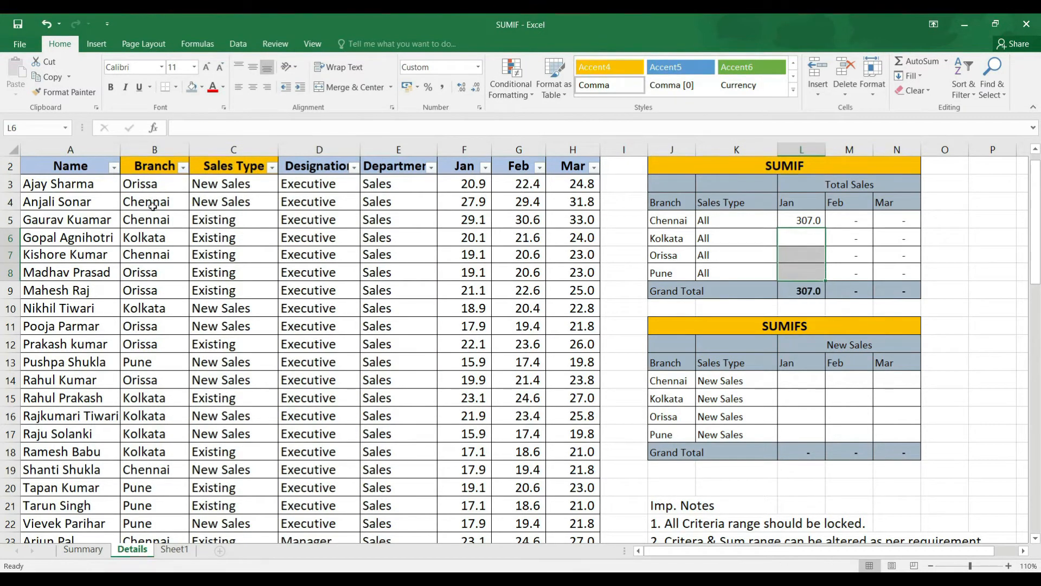
key("Up")
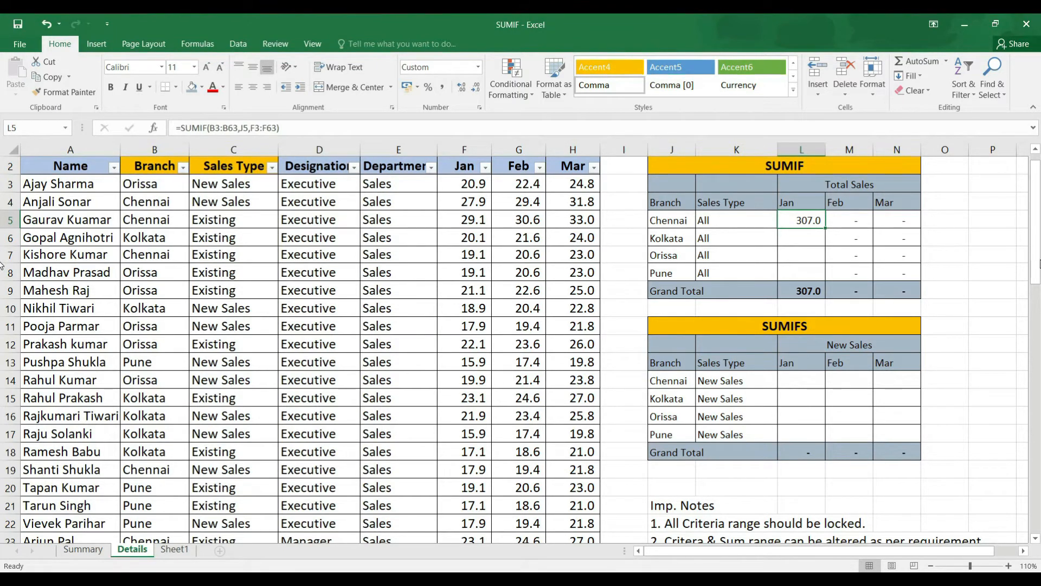
Lock the Branch range in Chennai's January SUMIF formula as the absolute reference $B$3:$B$63
left_click_drag(1037, 252, 1038, 256)
left_click(1037, 423)
left_click(1037, 423)
left_click(1039, 325)
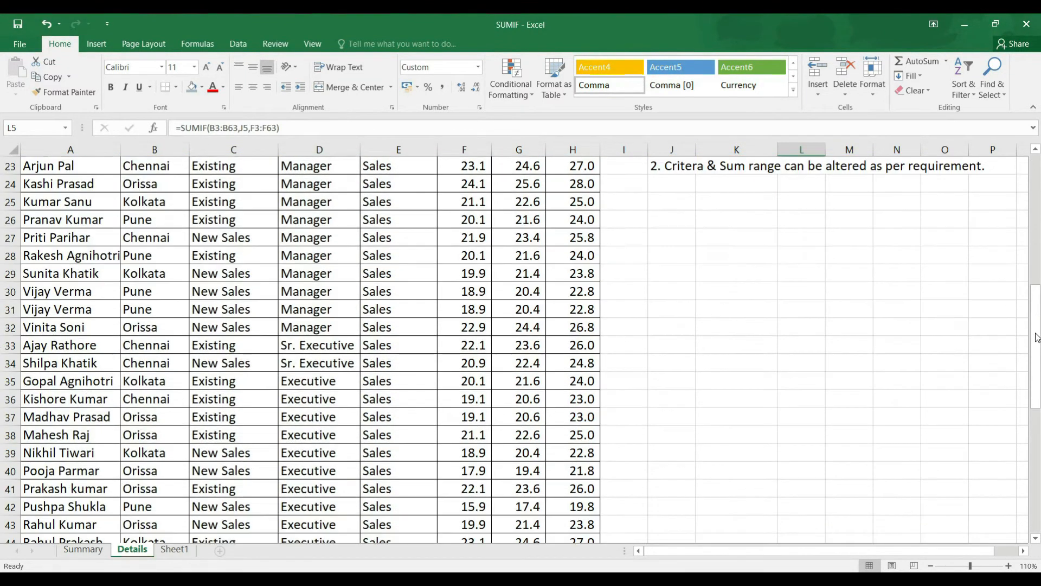
left_click_drag(1038, 325, 1035, 203)
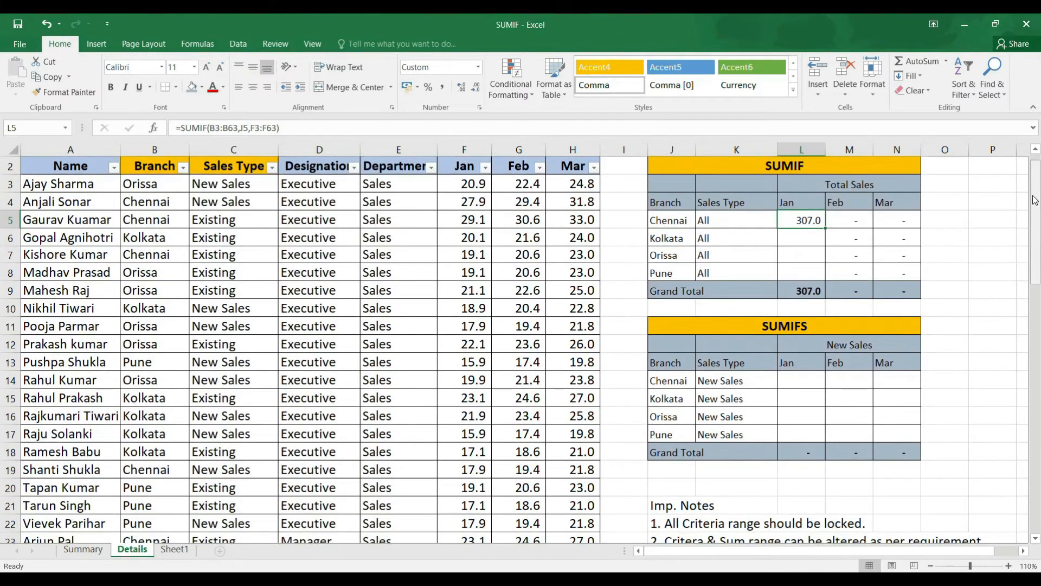
double_click(807, 218)
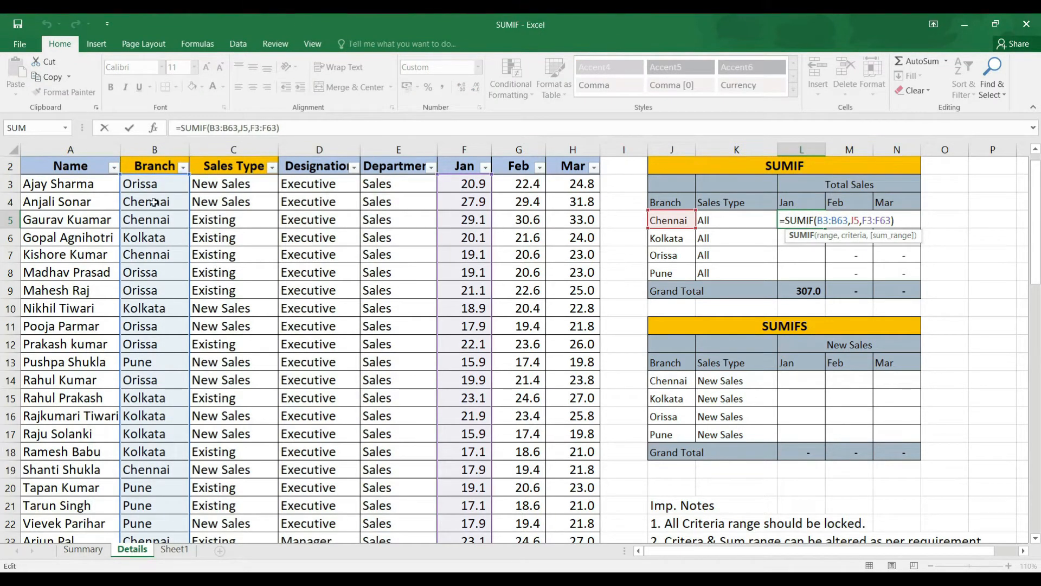
left_click(822, 221)
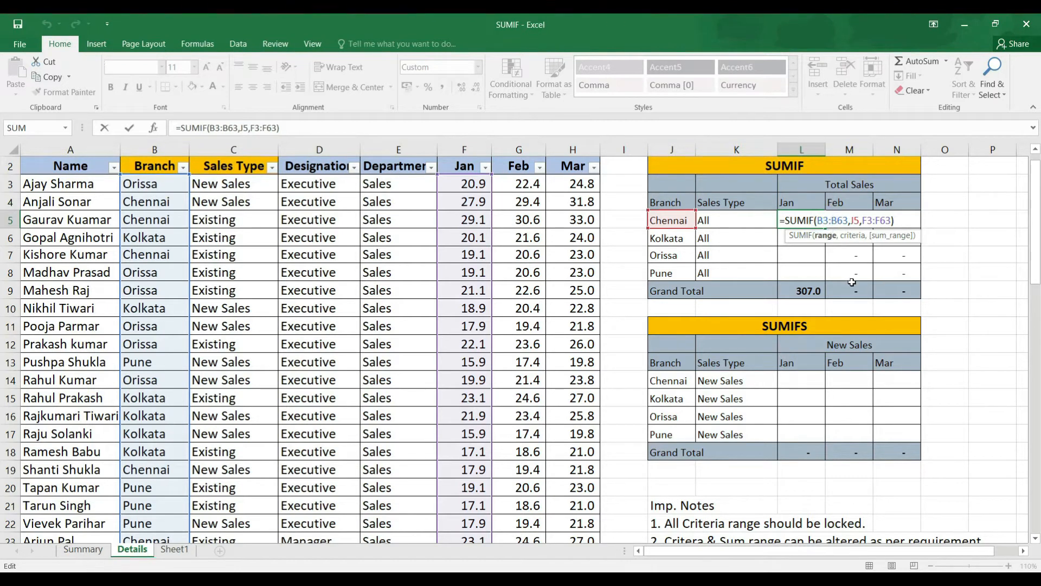
key("F4")
key("Right")
key("Right")
key("F4")
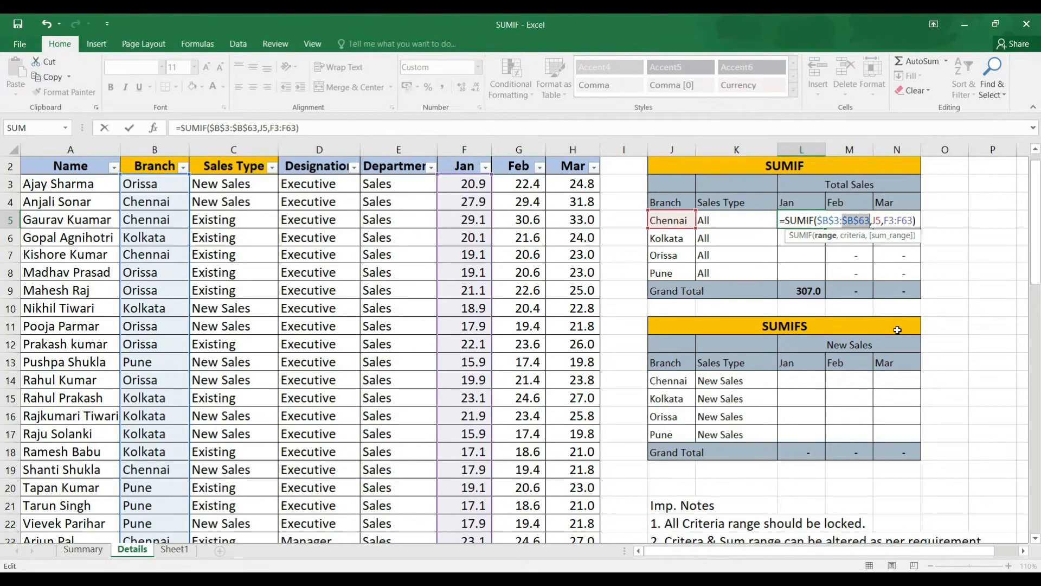
Lock the criteria column as $J5 and the sum range rows as F$3:F$63 in Chennai's January formula
key("Right")
key("Right")
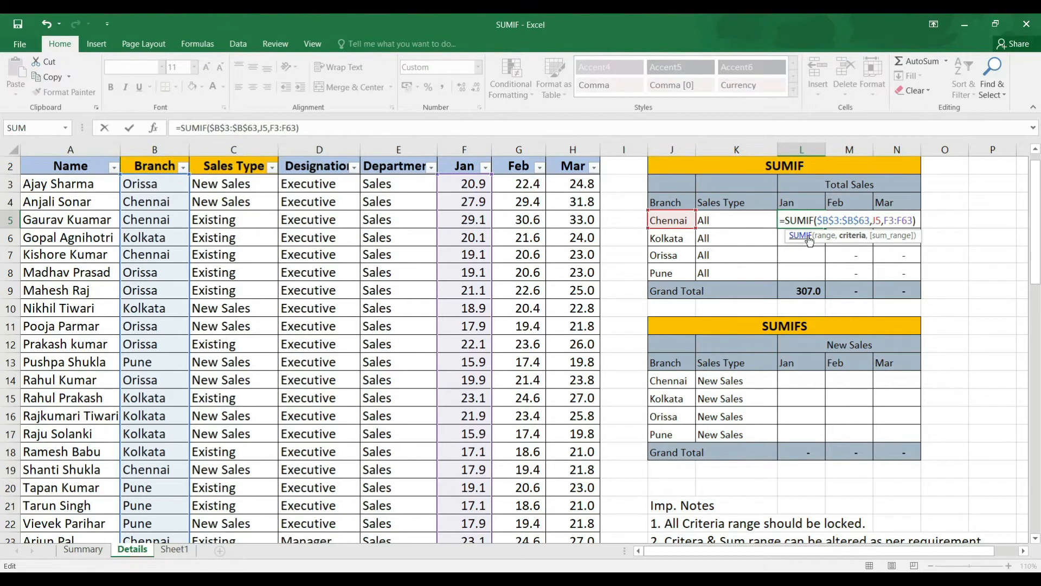
type("$")
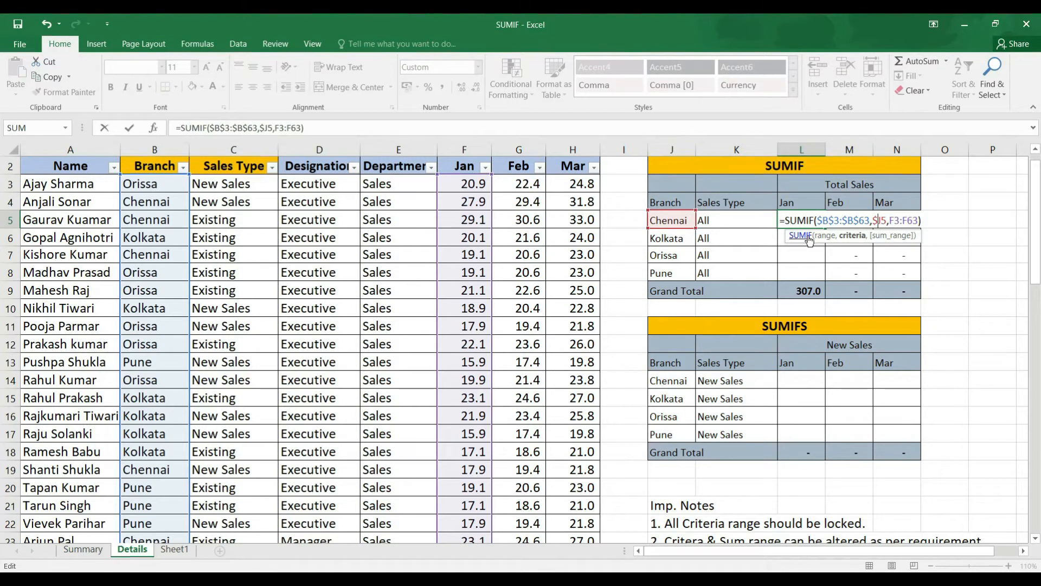
key("Right")
key("Right")
key("Right")
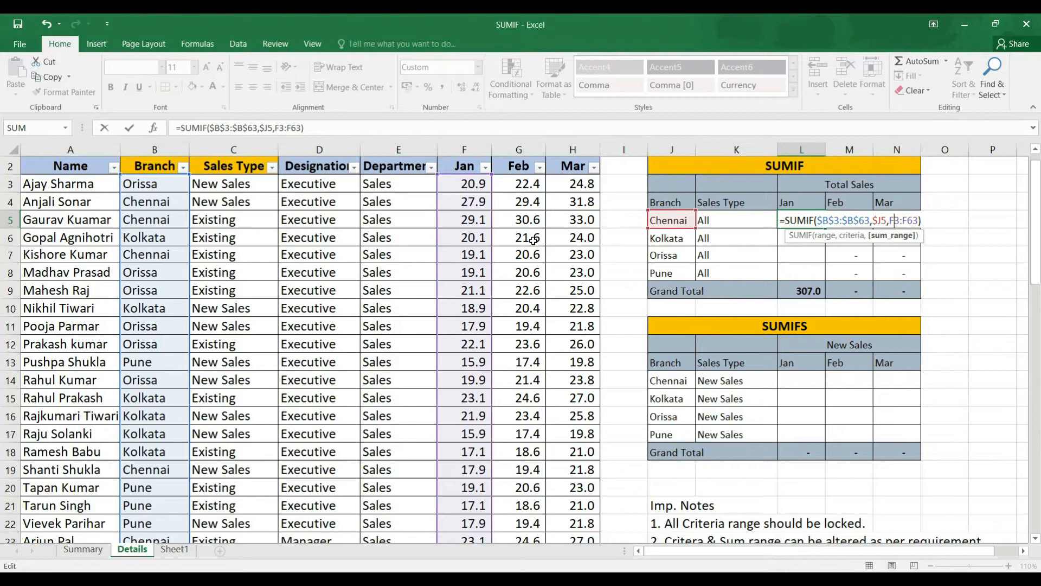
type("$")
key("Right")
key("Right")
key("Right")
type("$")
key("Return")
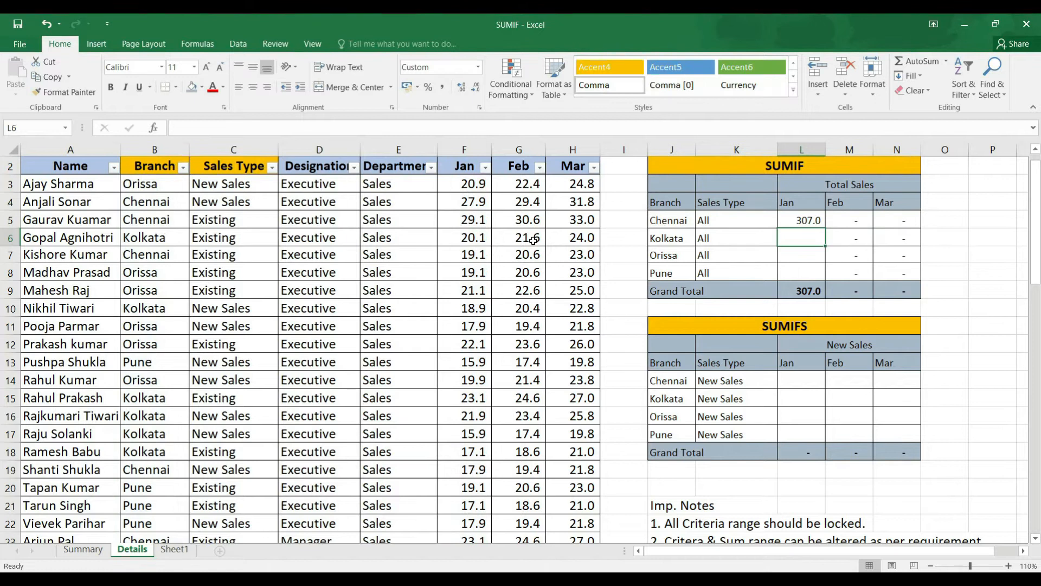
Copy Chennai's January formula with its locked references to all four branches for Jan, Feb and Mar in L5:N8
key("Up")
key("ctrl+c")
key("shift+Down")
key("shift+Down")
key("shift+Down")
key("shift+Right")
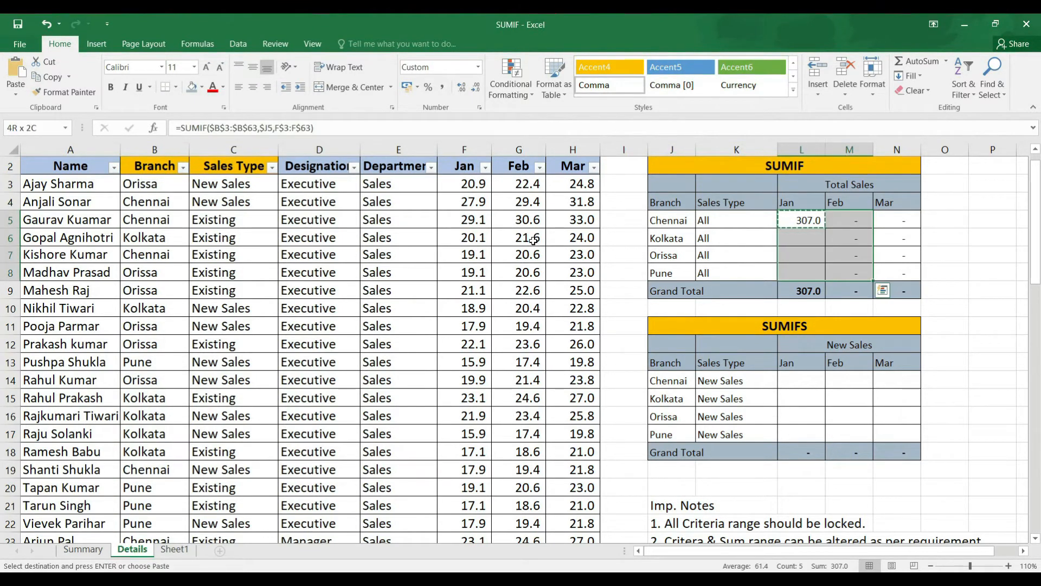
key("shift+Right")
key("ctrl+v")
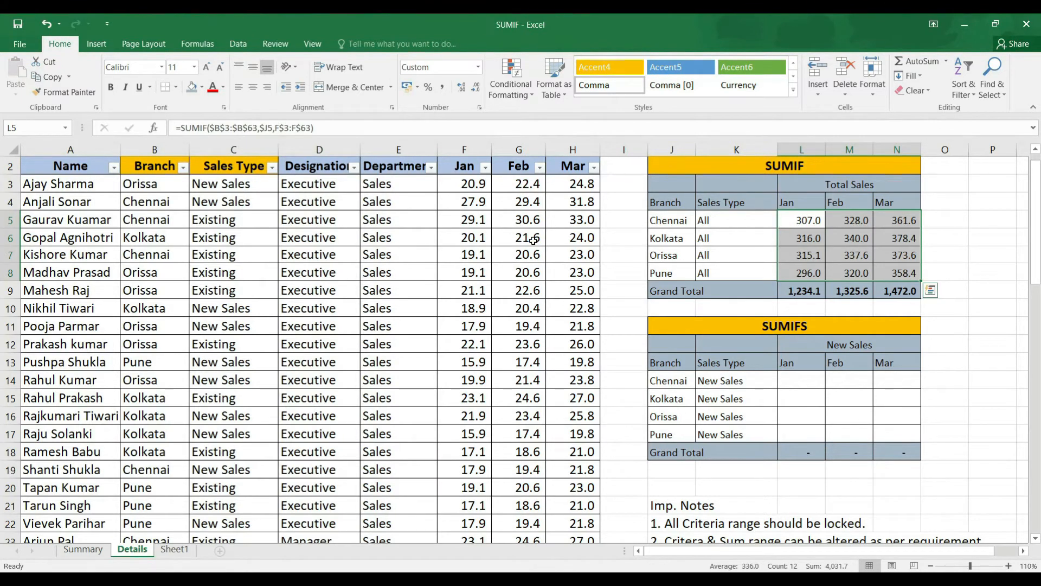
Check the SUMIF references down the January column for all four branches, including their combined total
key("Down")
key("Up")
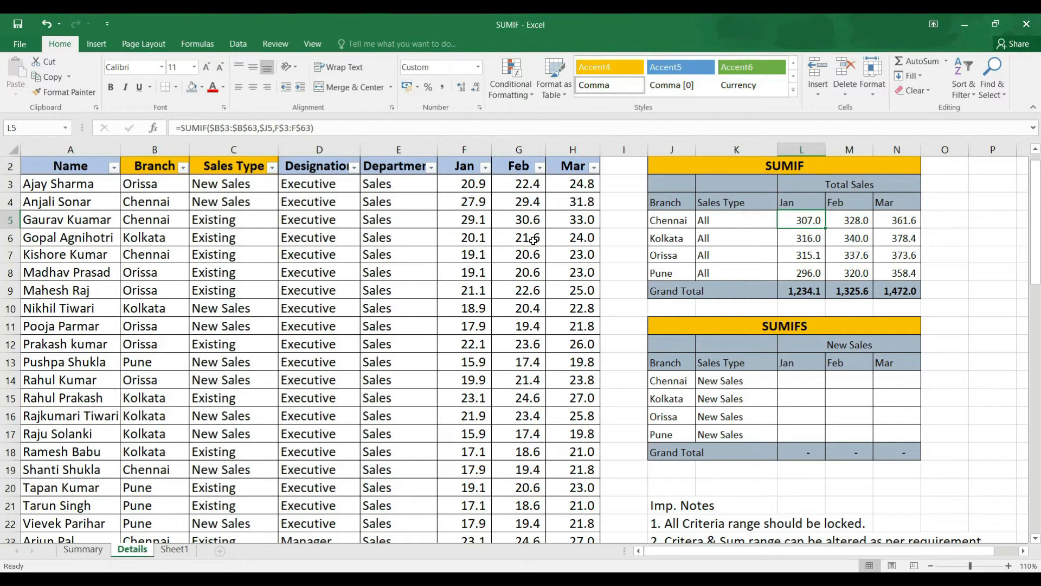
key("Down")
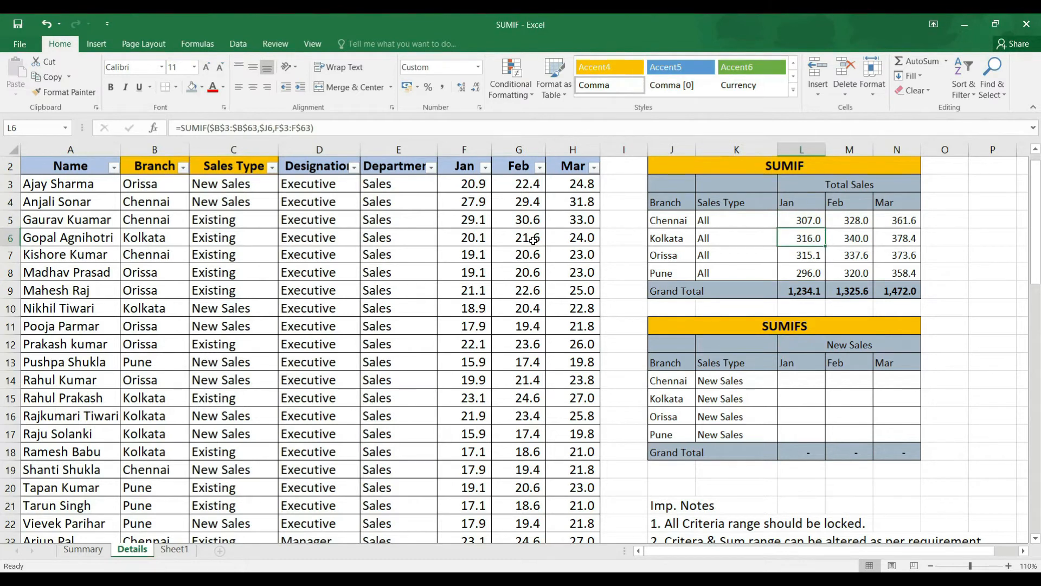
key("Up")
key("Down")
key("Down")
key("Down")
key("Down")
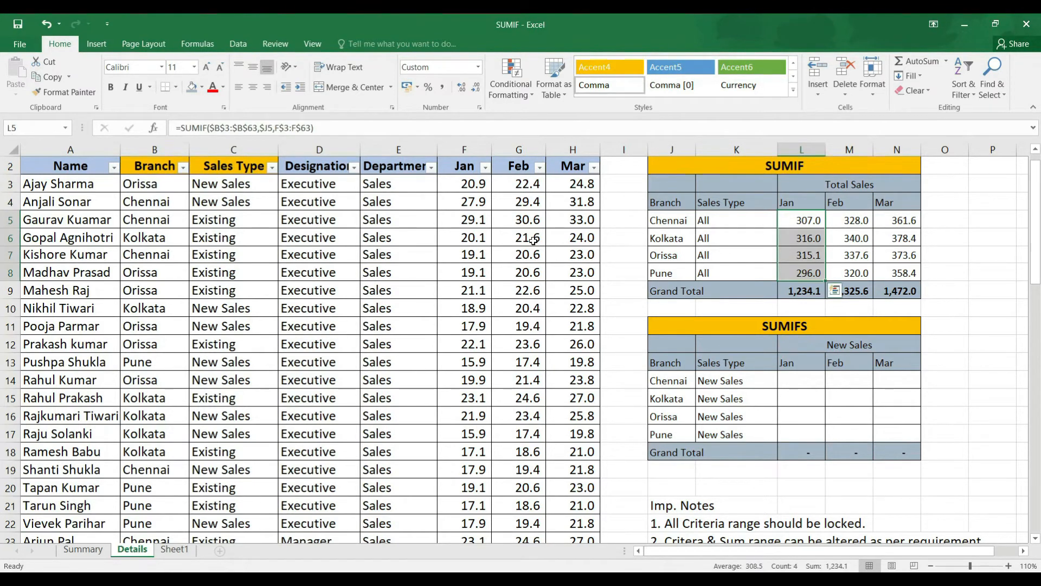
Copy the January column total in F64 across to the Feb and Mar columns in G64:H64
key("Left")
key("Left")
key("Left")
key("Left")
key("Left")
key("Left")
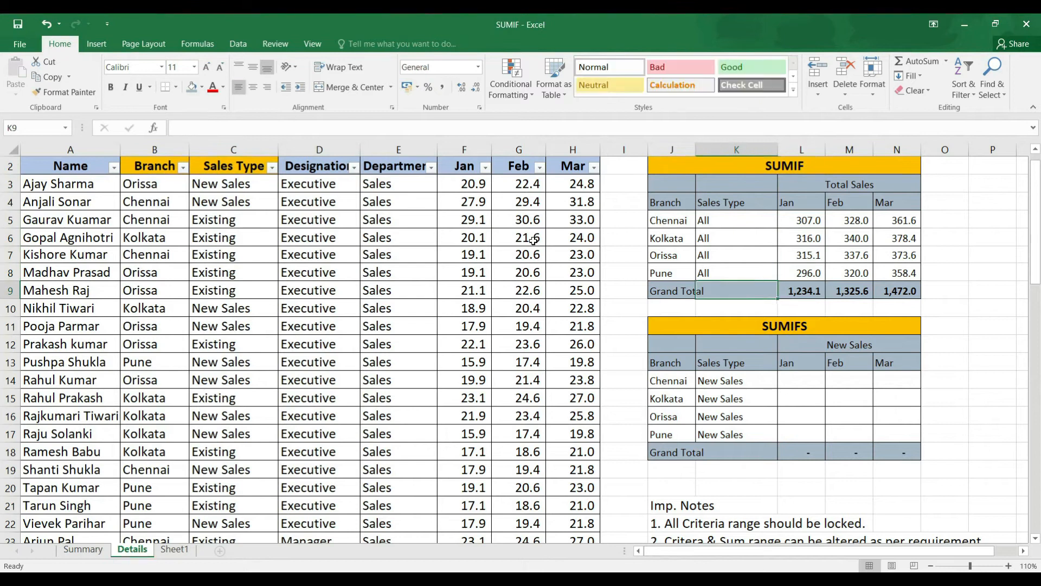
key("Down")
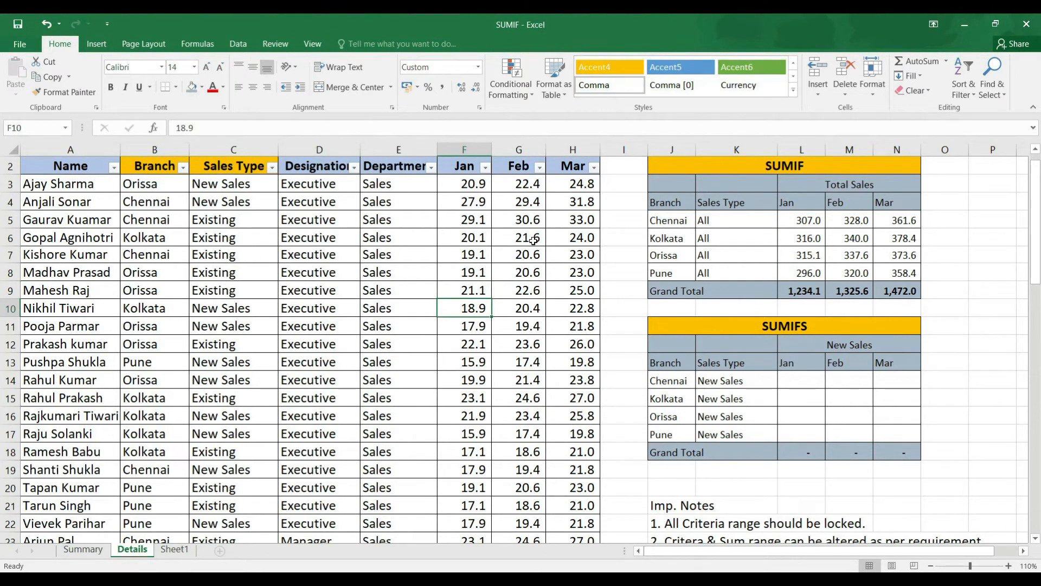
key("ctrl+Down")
key("Down")
key("Down")
key("Up")
key("Up")
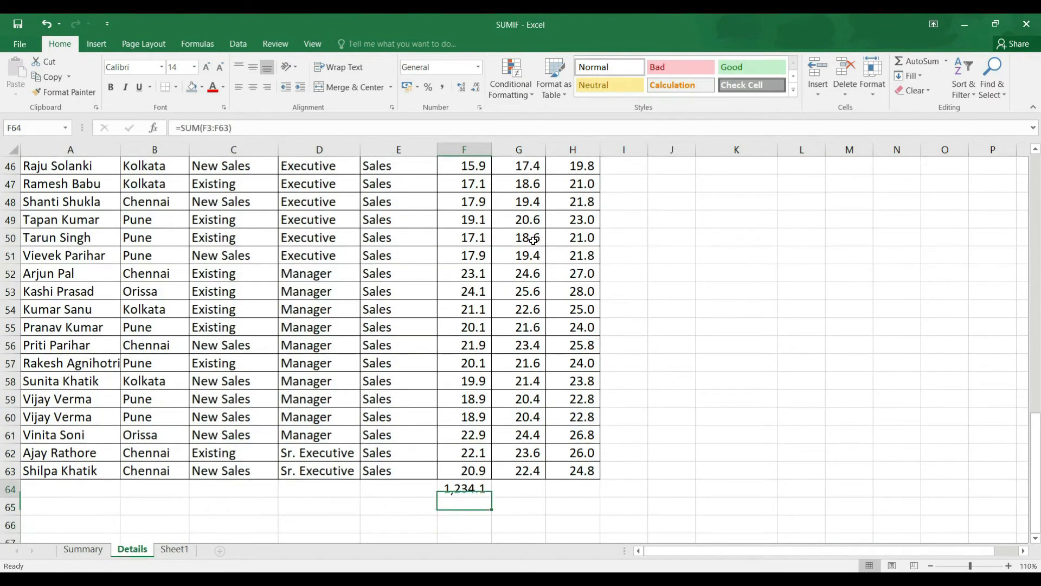
key("ctrl+c")
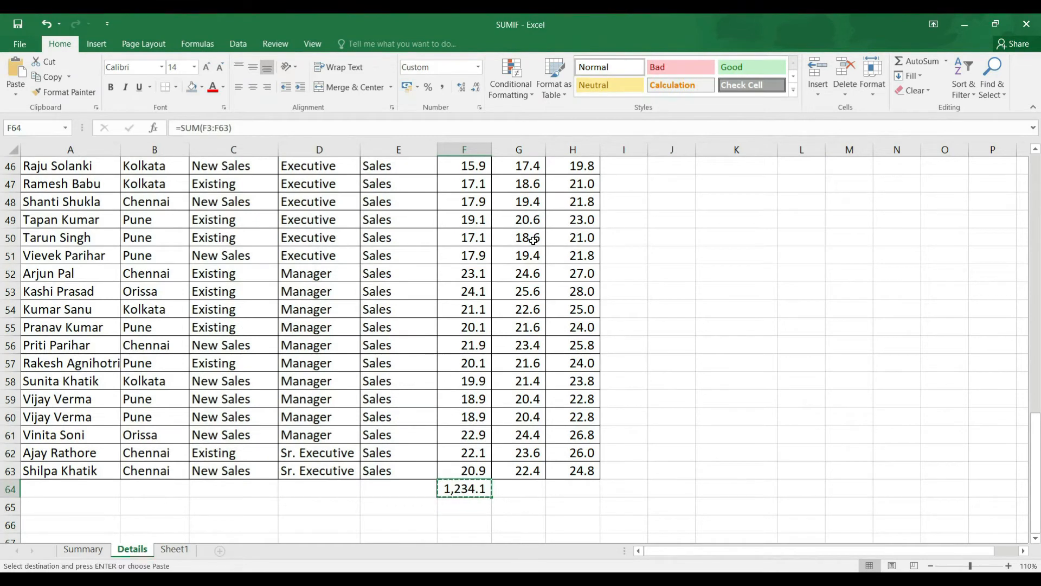
key("shift+Right")
key("shift+Right")
key("Return")
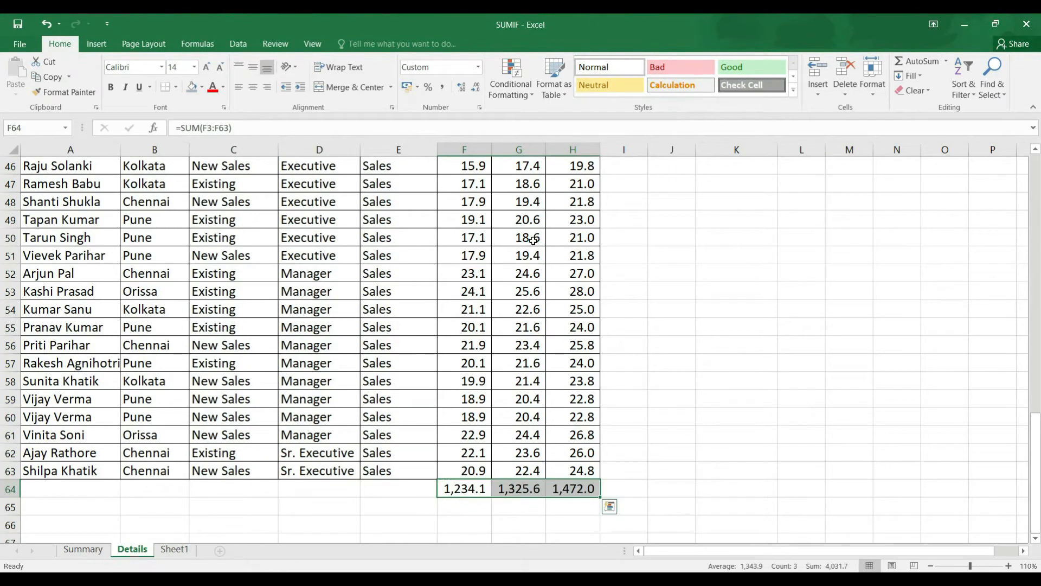
Compare the monthly column totals below the data in row 64 with the SUMIF table's Grand Total row
key("Up")
key("Right")
key("Down")
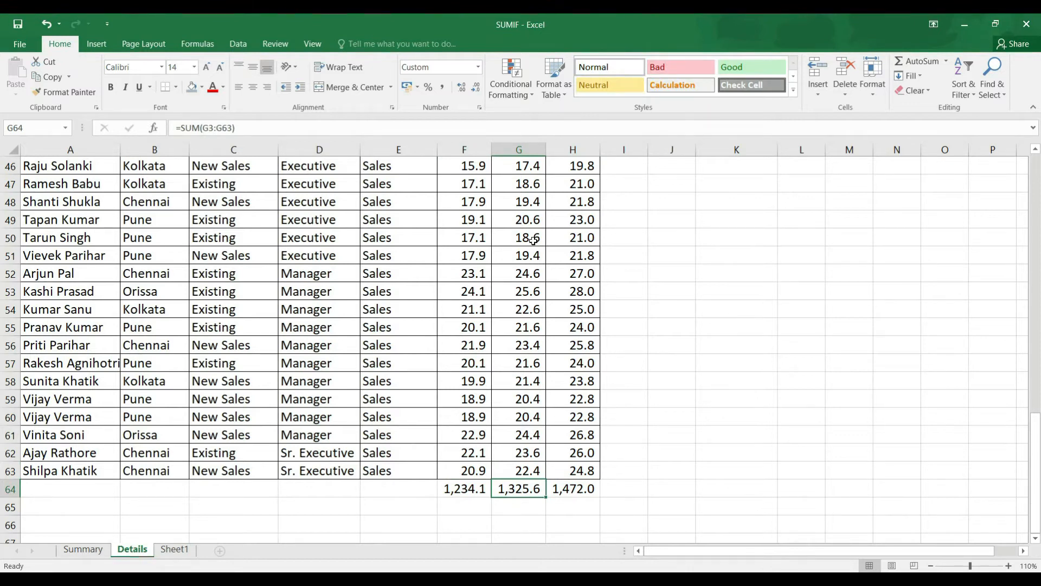
key("Right")
key("ctrl+Up")
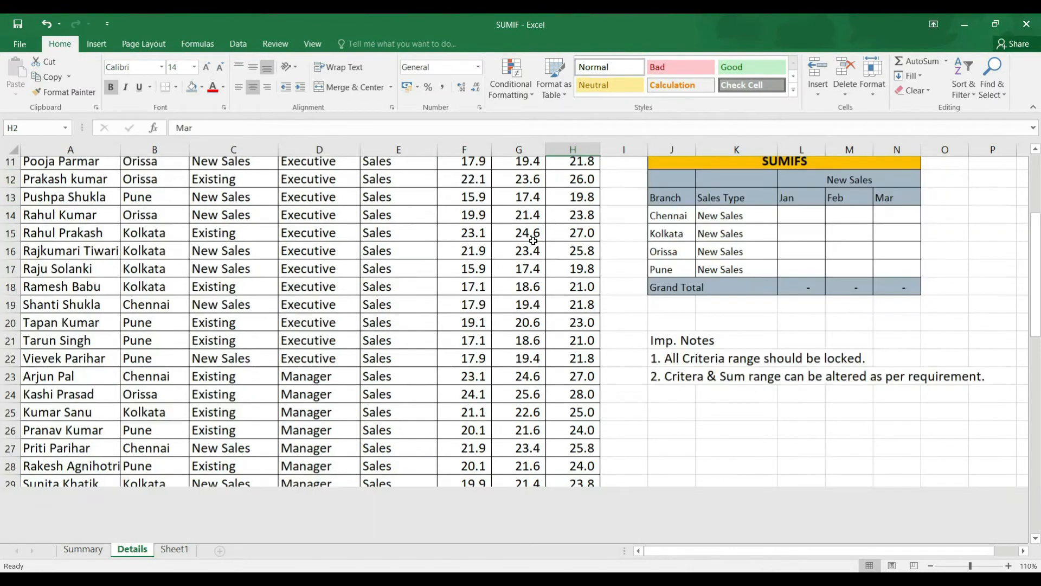
key("Right")
key("Right")
key("Down")
key("Down")
key("Down")
key("Down")
key("Right")
key("Right")
key("Right")
key("Down")
key("Down")
key("Down")
key("Down")
key("Up")
key("Left")
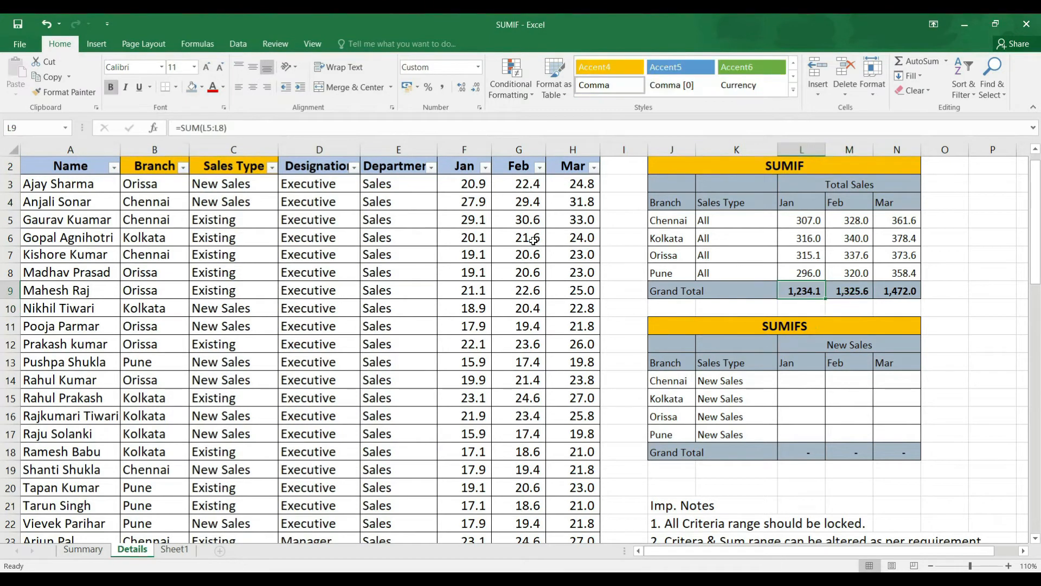
key("shift+Right")
key("shift+Right")
key("ctrl+b")
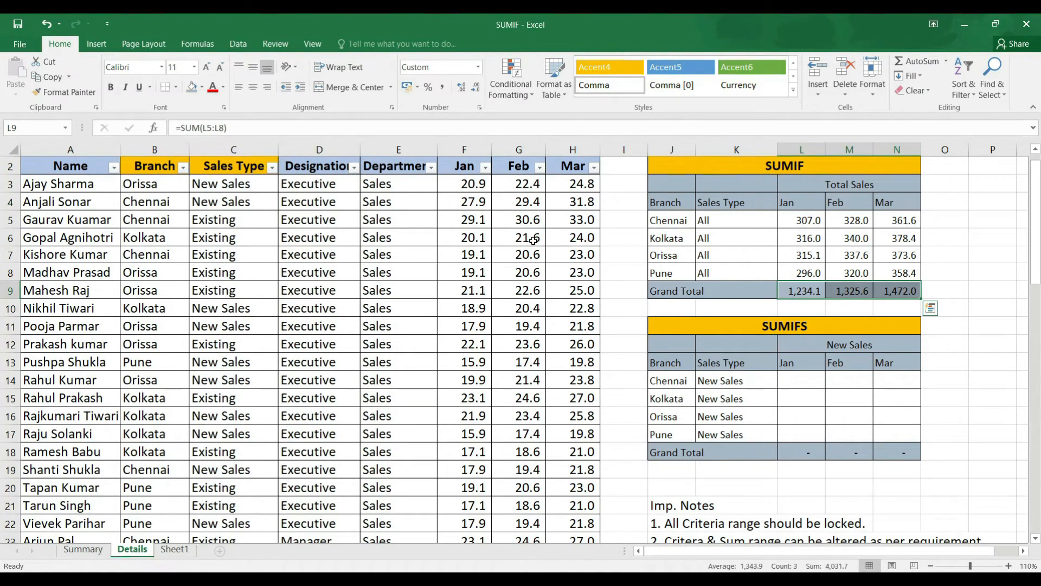
key("ctrl+b")
Start a SUMIFS formula in Chennai's January New Sales cell L14 with F3:F63 as the sum range
key("Down")
key("Down")
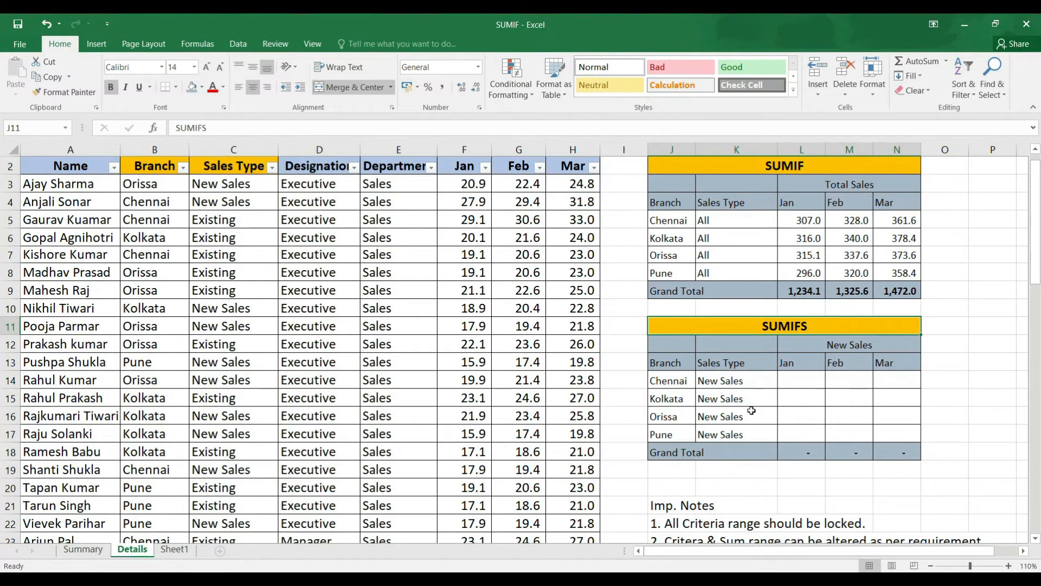
left_click(678, 381)
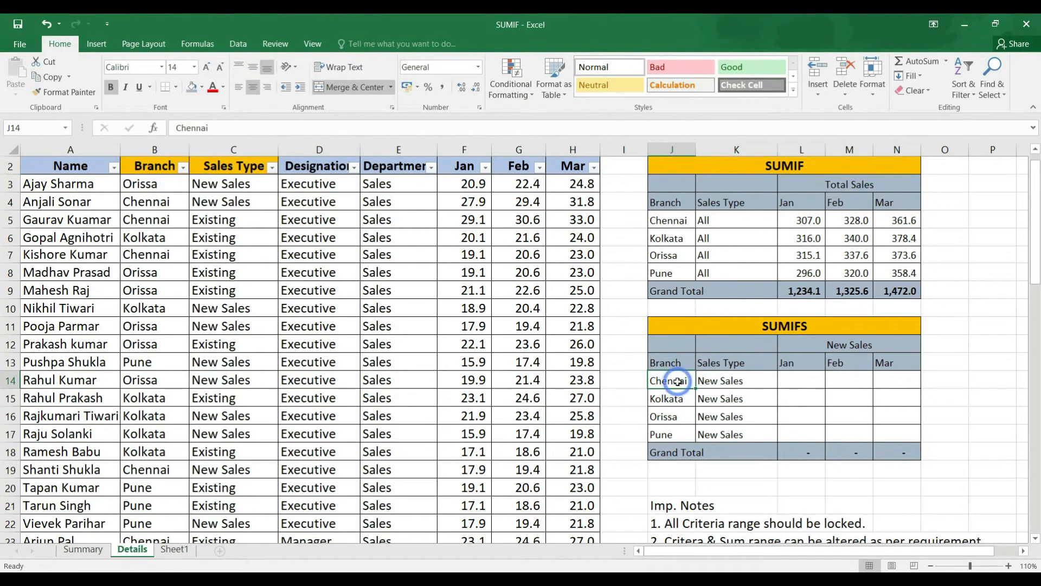
left_click(743, 381)
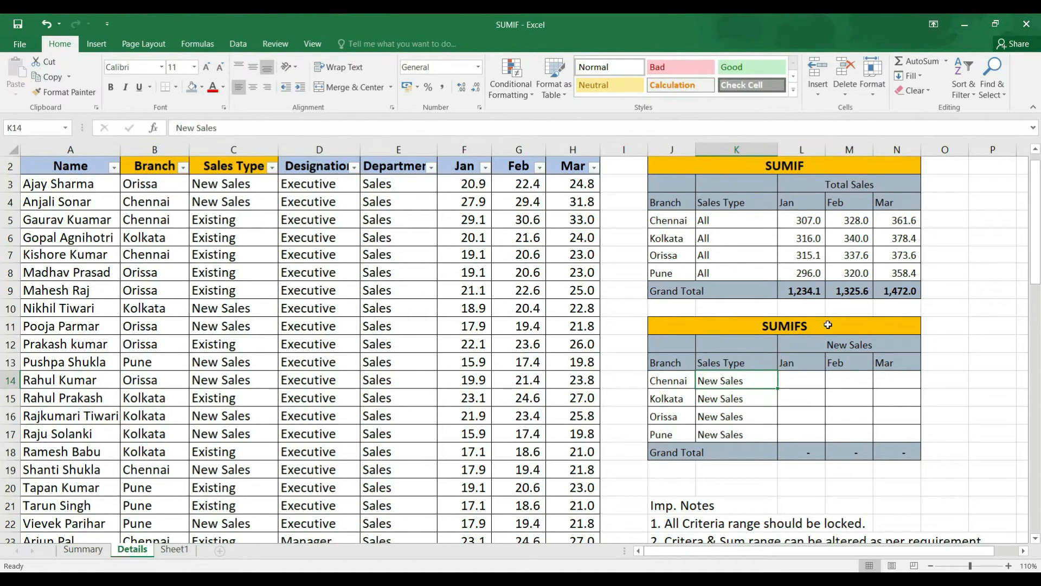
left_click(807, 380)
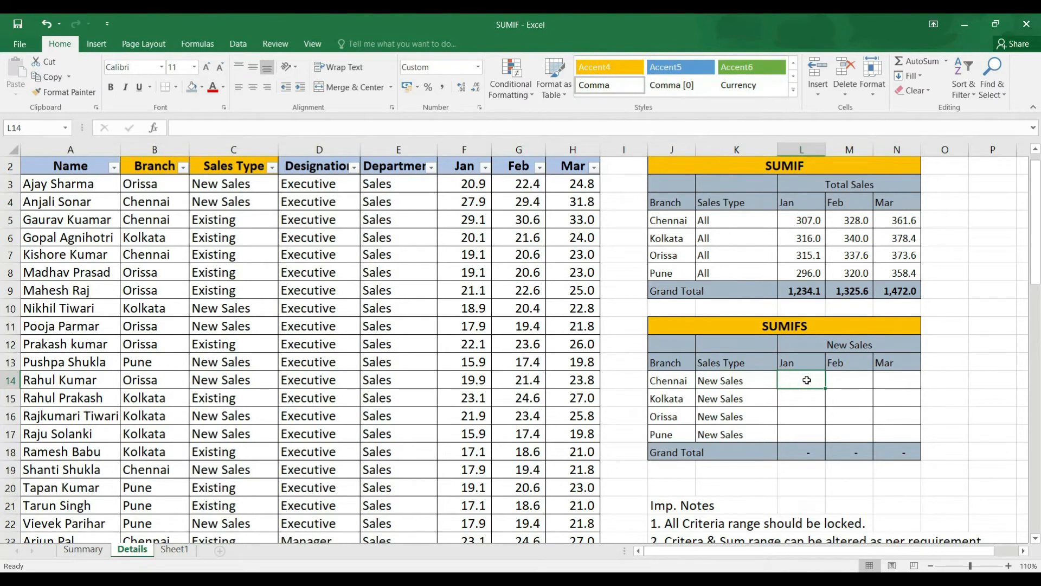
type("=")
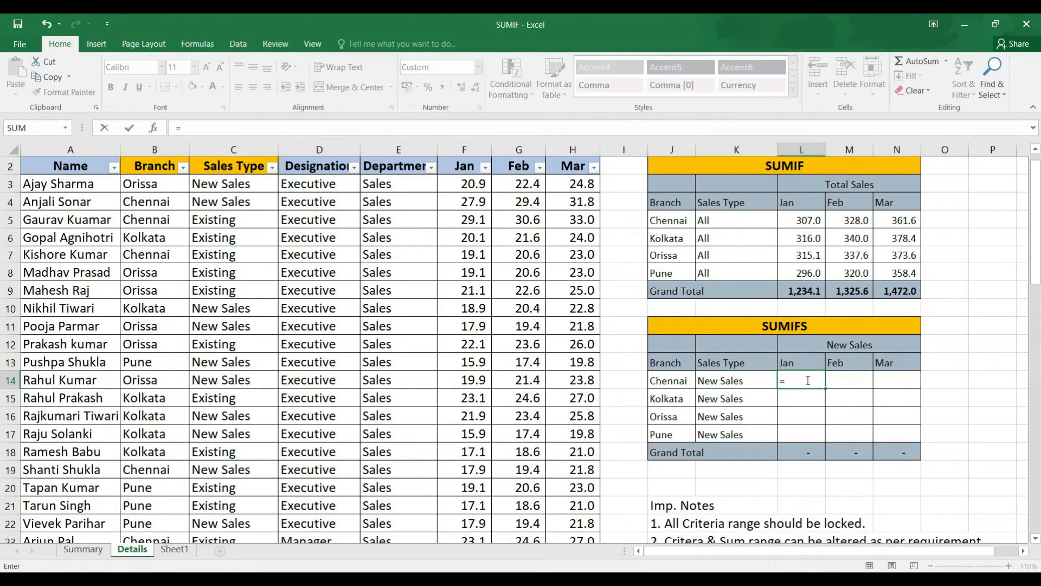
type("sum")
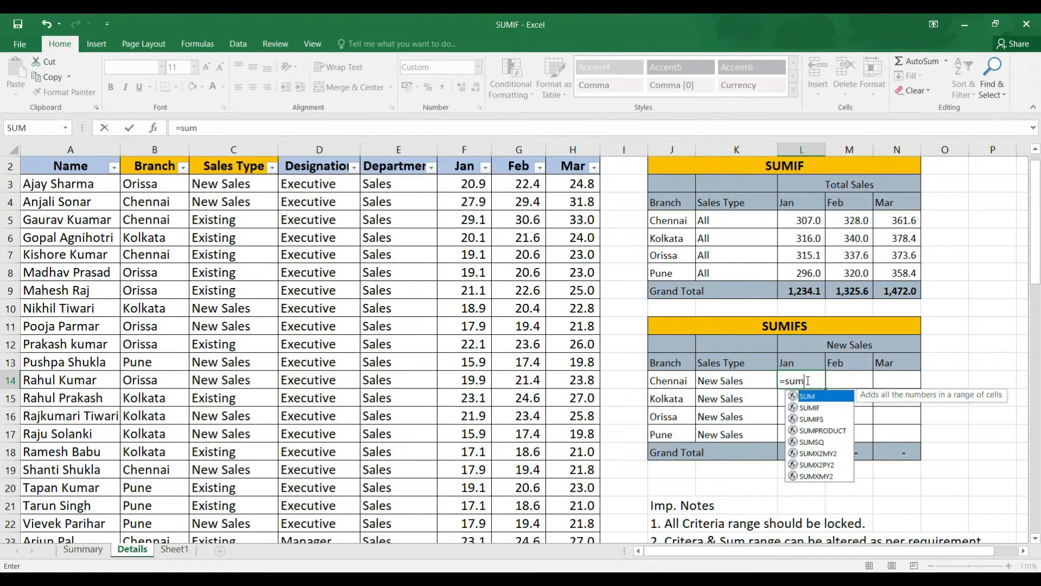
type("ifs")
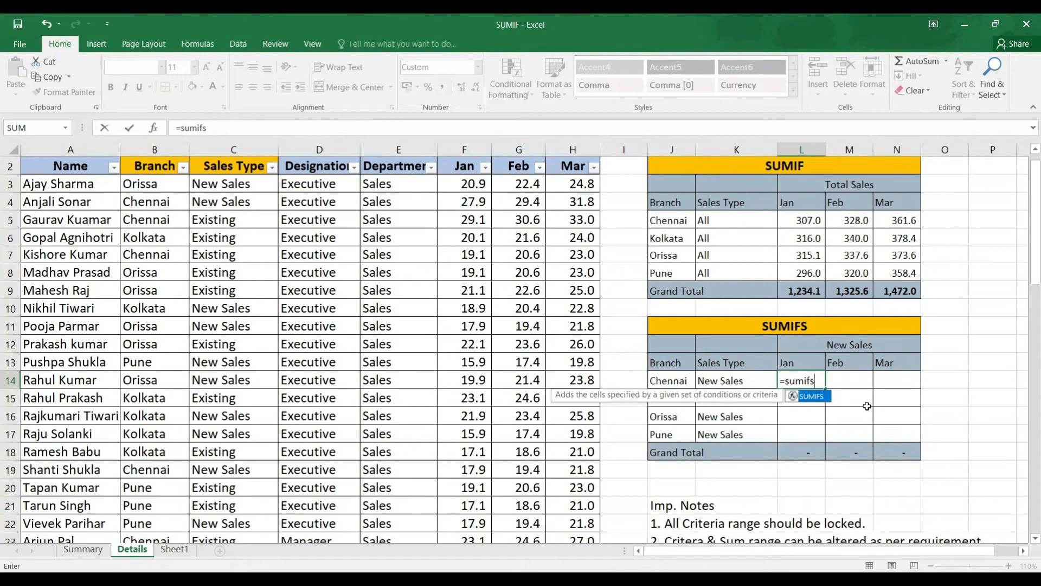
type("(")
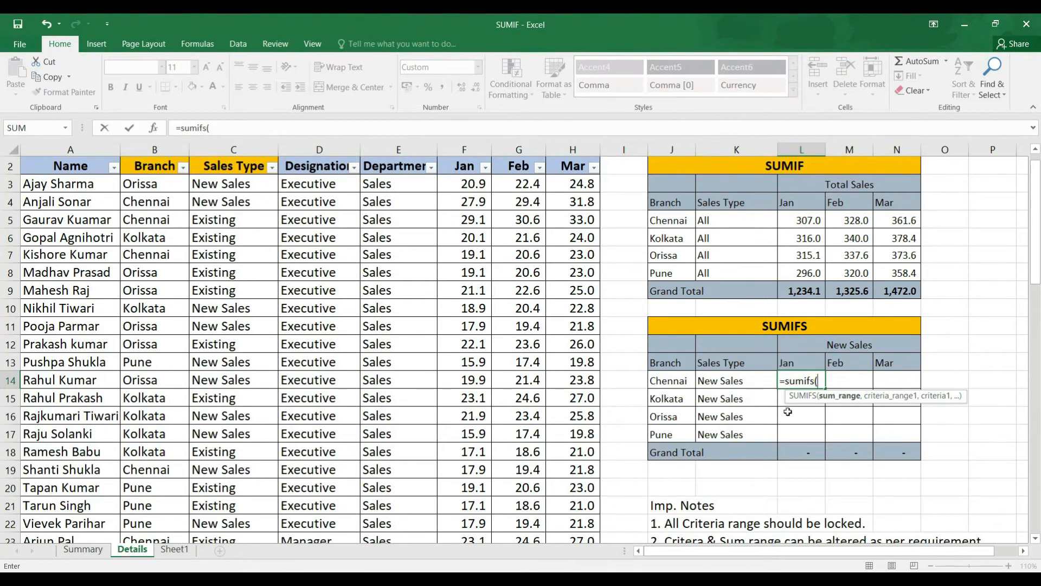
left_click_drag(473, 183, 477, 474)
type(",")
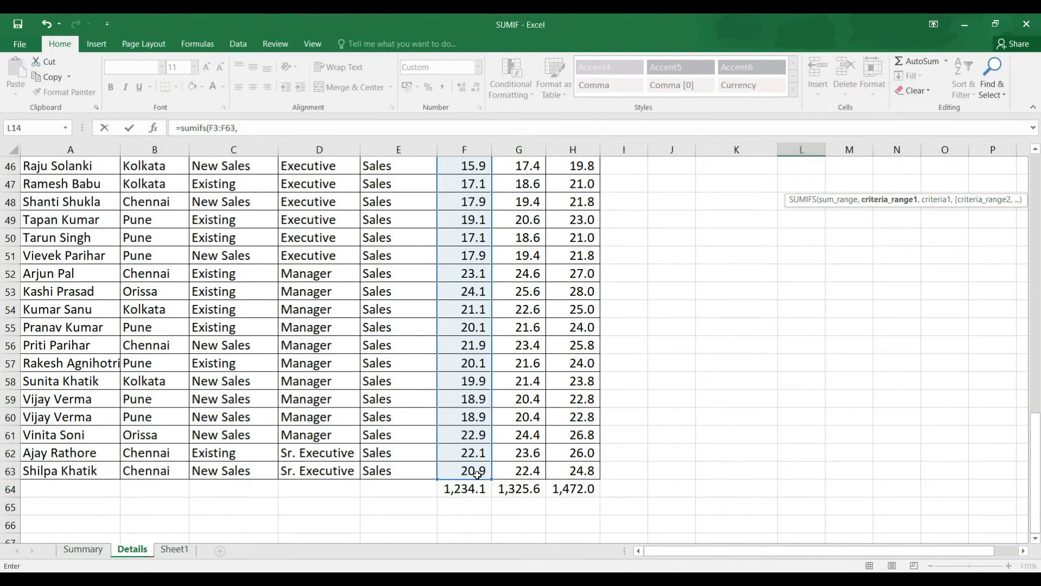
Add the Branch range B3:B63 and Chennai's cell J14 as the first criteria pair of the SUMIFS formula
left_click_drag(1035, 453, 1035, 222)
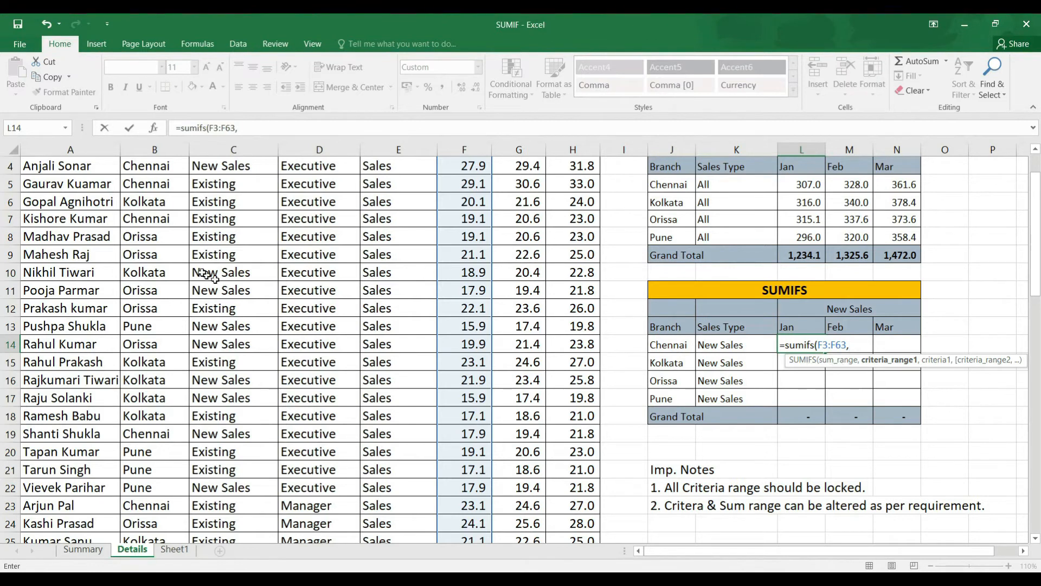
left_click(162, 263)
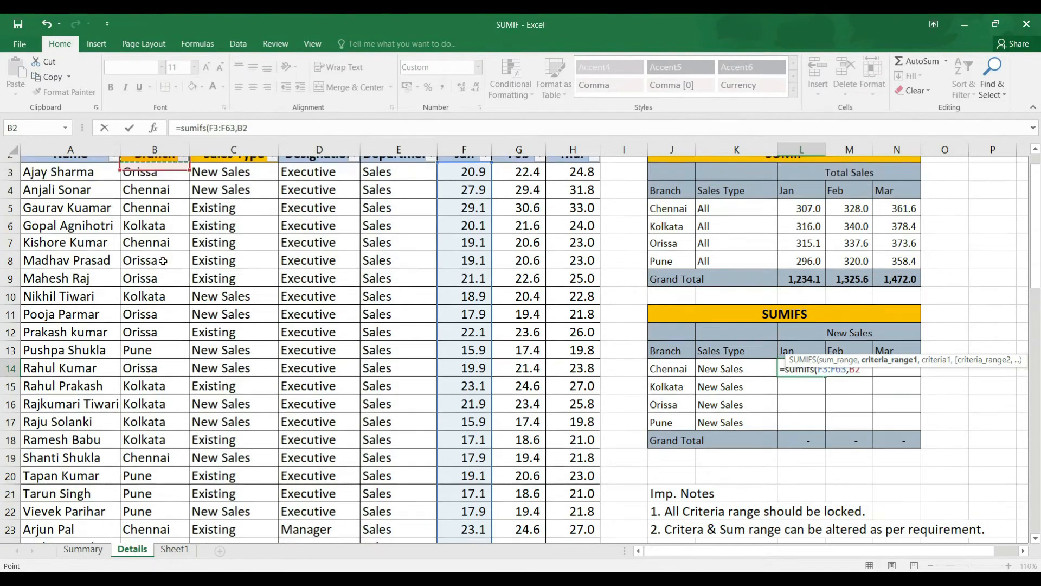
key("Up")
key("Up")
key("Up")
key("Up")
key("Up")
key("Up")
left_click_drag(156, 185, 167, 489)
type(",")
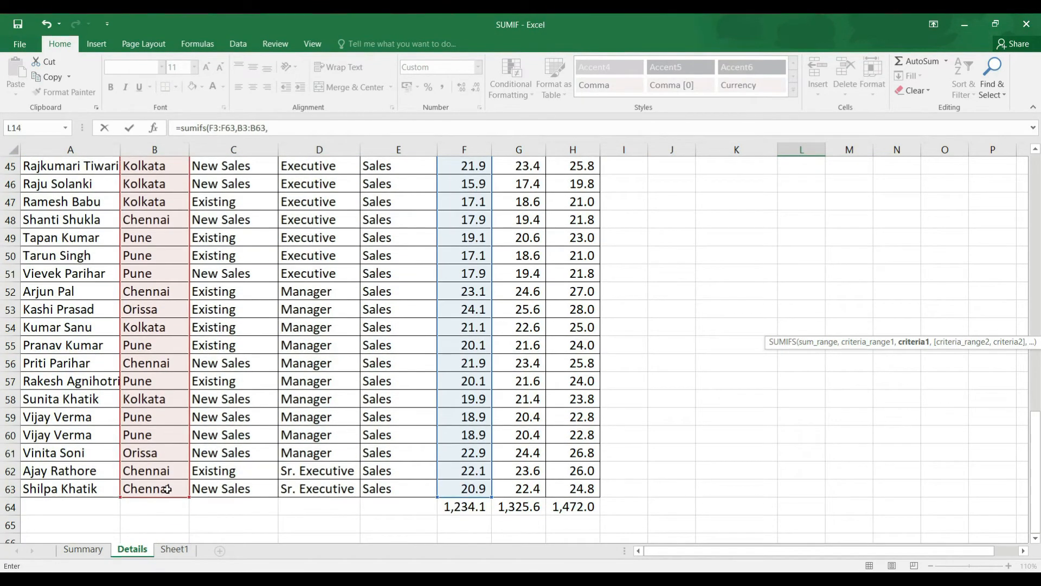
left_click_drag(1036, 434, 1030, 197)
scroll(957, 331, "down", 1)
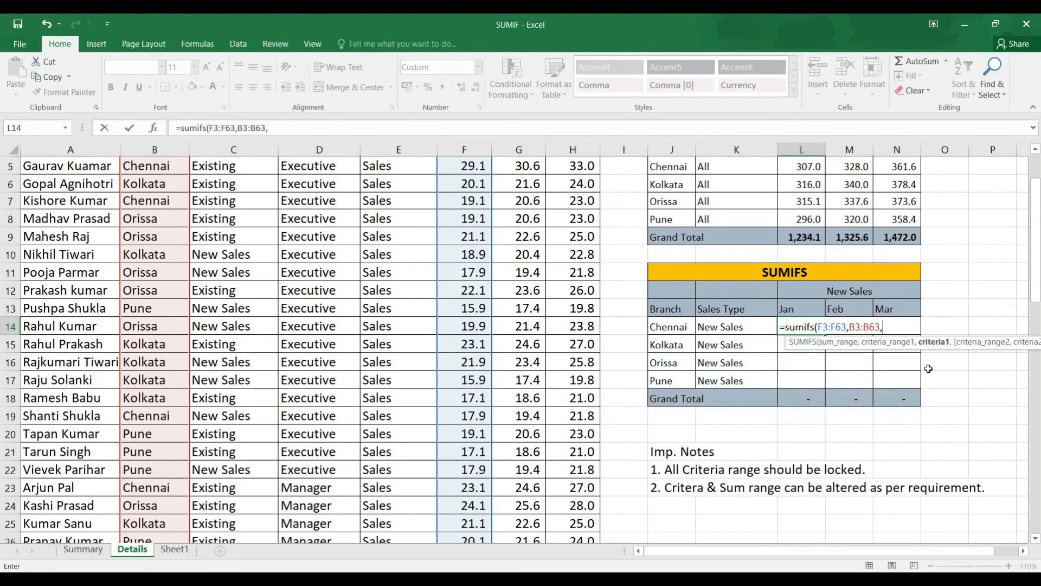
left_click(665, 327)
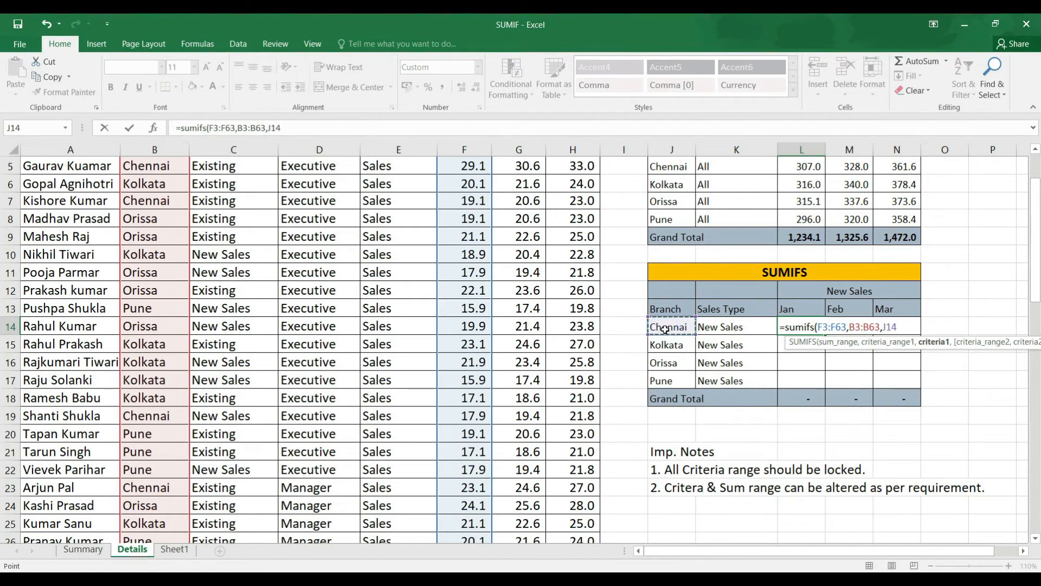
type(",")
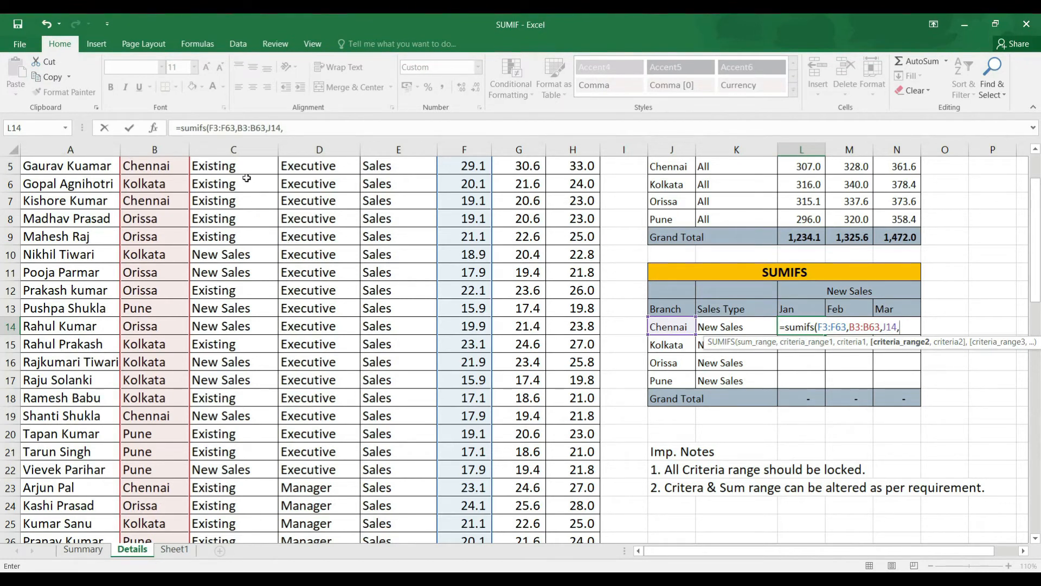
Complete the SUMIFS formula with the Sales Type range C3:C63 and New Sales cell K14 as the second criteria pair
left_click_drag(1037, 212, 1037, 182)
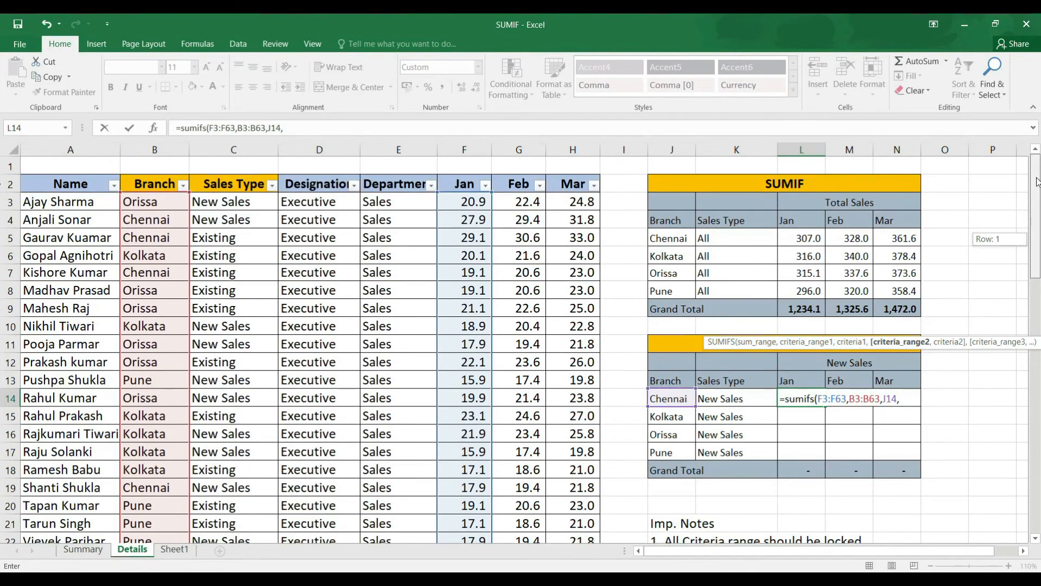
left_click_drag(237, 202, 245, 487)
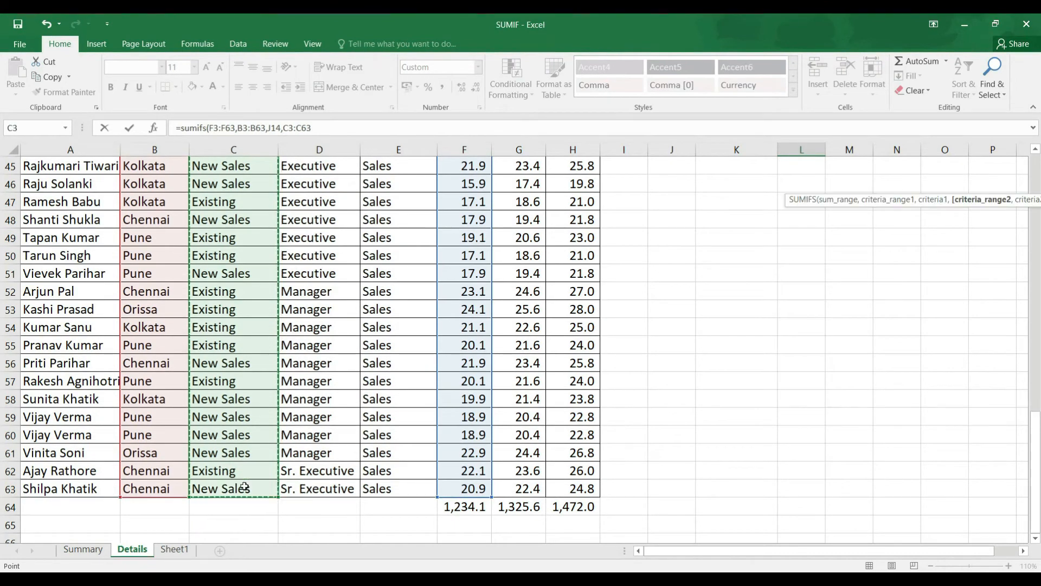
type(",")
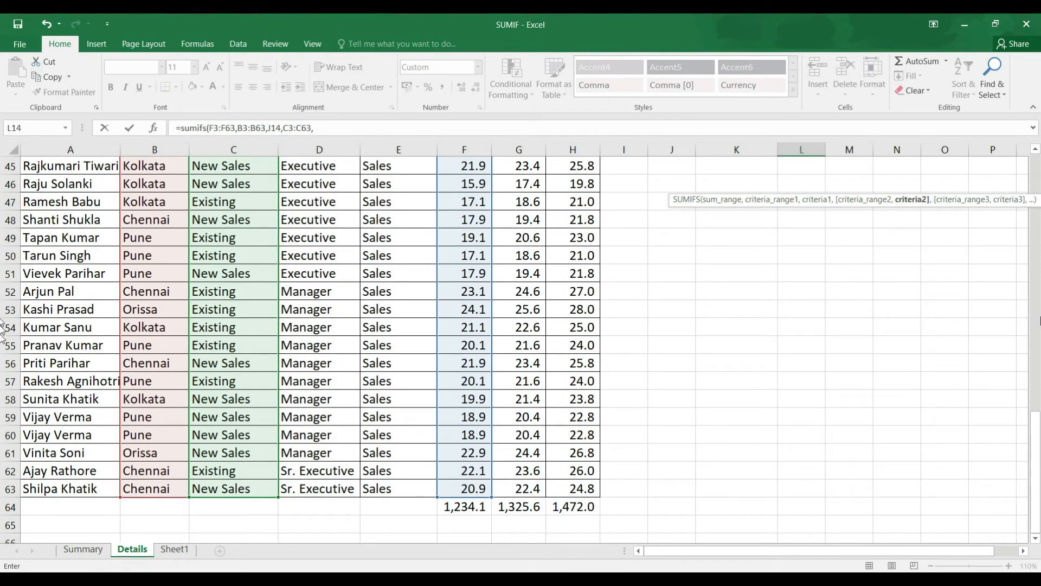
left_click_drag(1038, 437, 1026, 212)
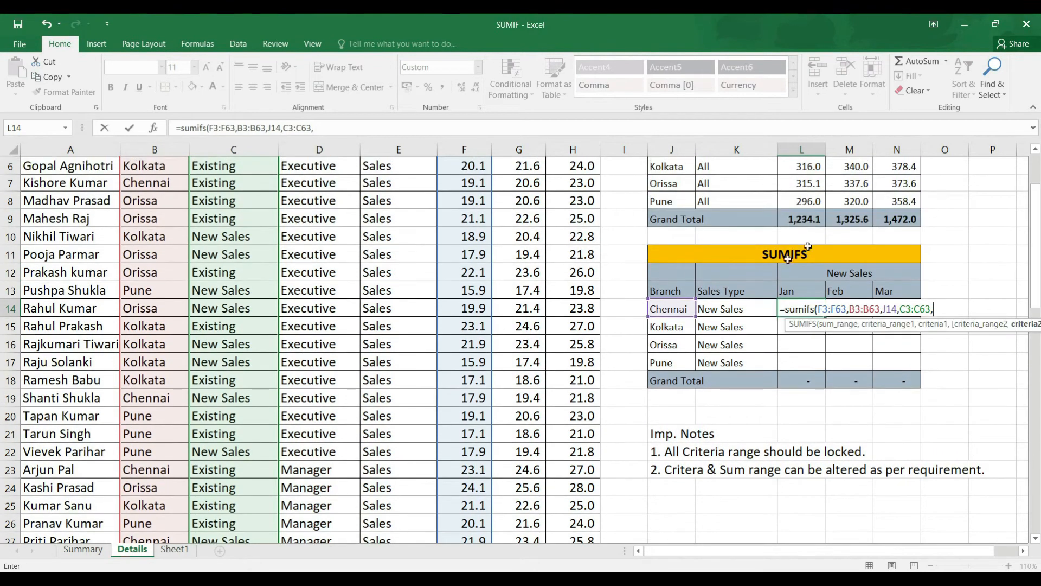
left_click(724, 309)
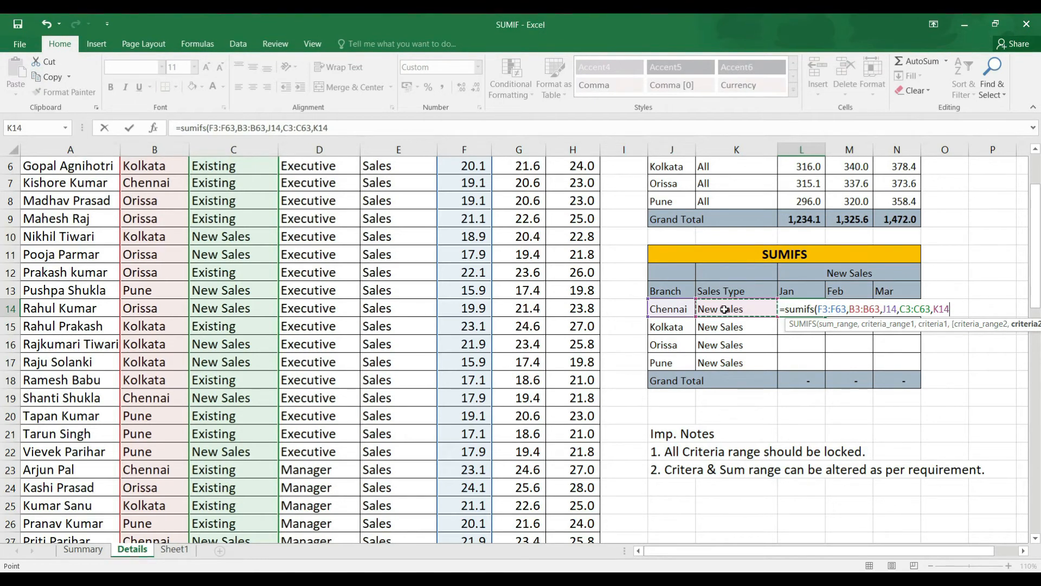
type(")")
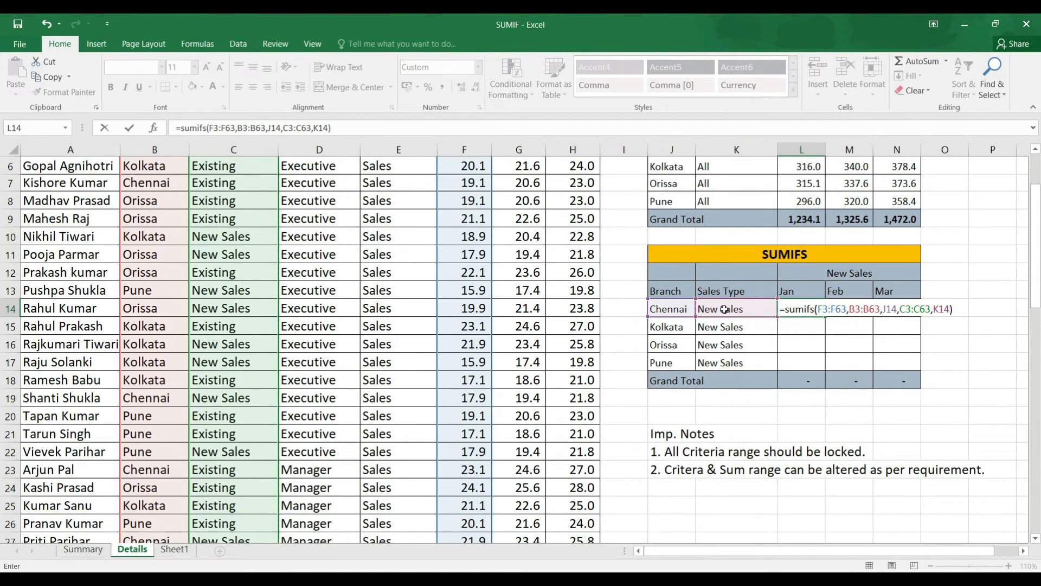
key("Return")
key("Up")
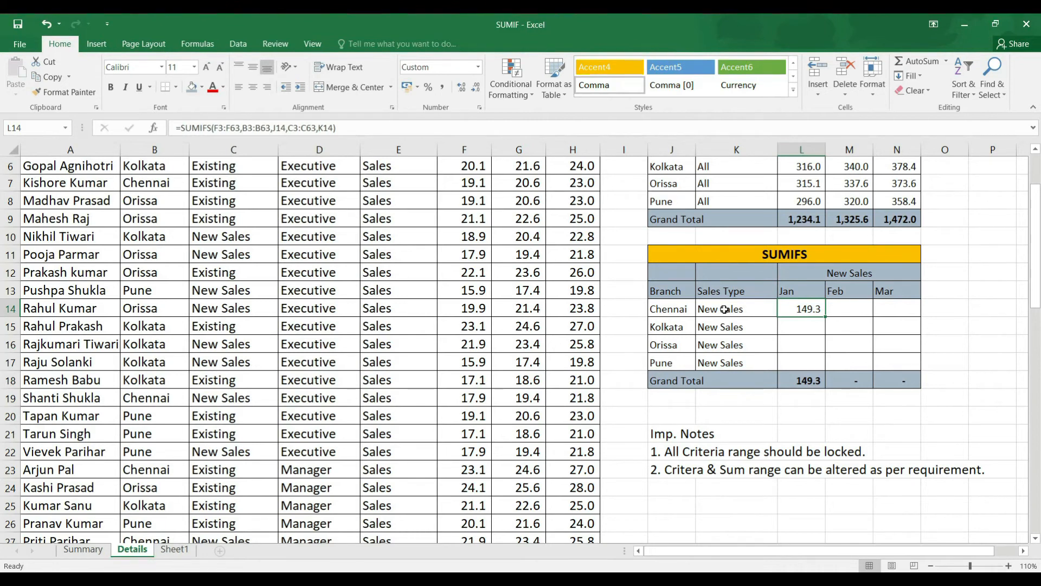
key("Up")
key("Up")
key("Up")
key("Up")
key("Up")
key("Up")
key("Up")
key("Up")
key("Up")
key("Up")
key("Up")
key("Down")
key("Down")
key("Down")
key("Down")
key("Down")
key("Down")
key("Down")
key("Down")
key("Down")
key("Down")
key("Down")
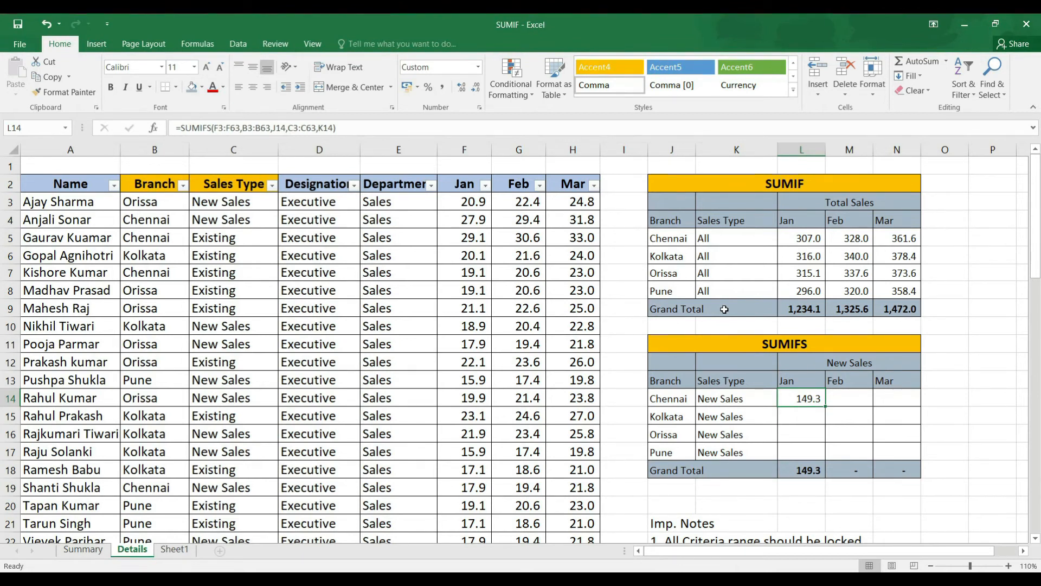
Lock the rows of the sum range in L14's SUMIFS formula, making it F$3:F$63
key("F2")
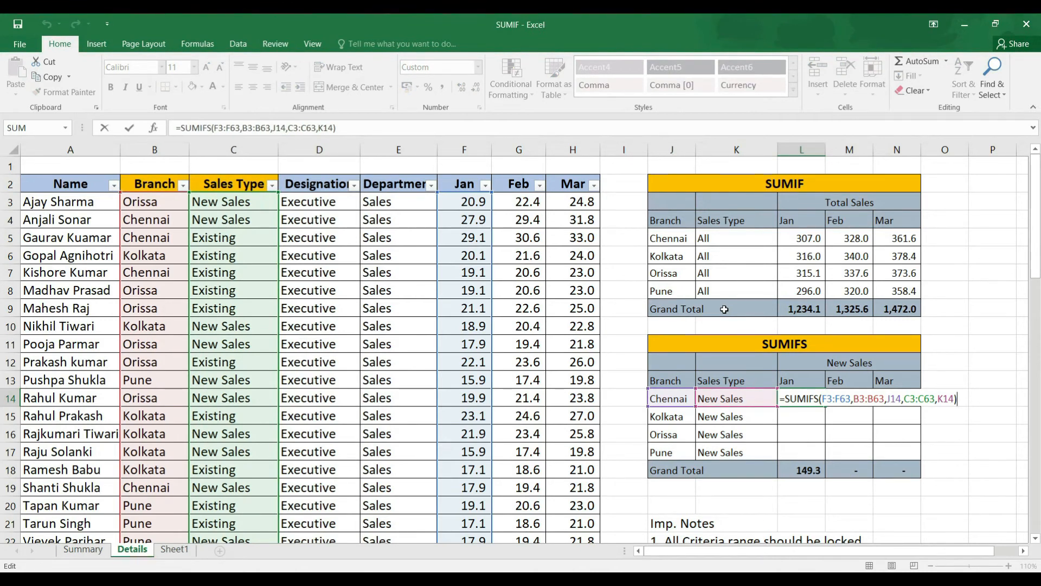
key("Left")
key("Left")
key("Left")
key("Left")
key("Left")
key("Left")
key("Left")
key("Left")
key("Left")
key("Left")
key("Left")
key("Left")
key("Left")
key("Left")
key("Left")
key("Left")
key("Left")
key("Left")
key("Left")
key("Left")
key("Left")
key("Left")
key("Left")
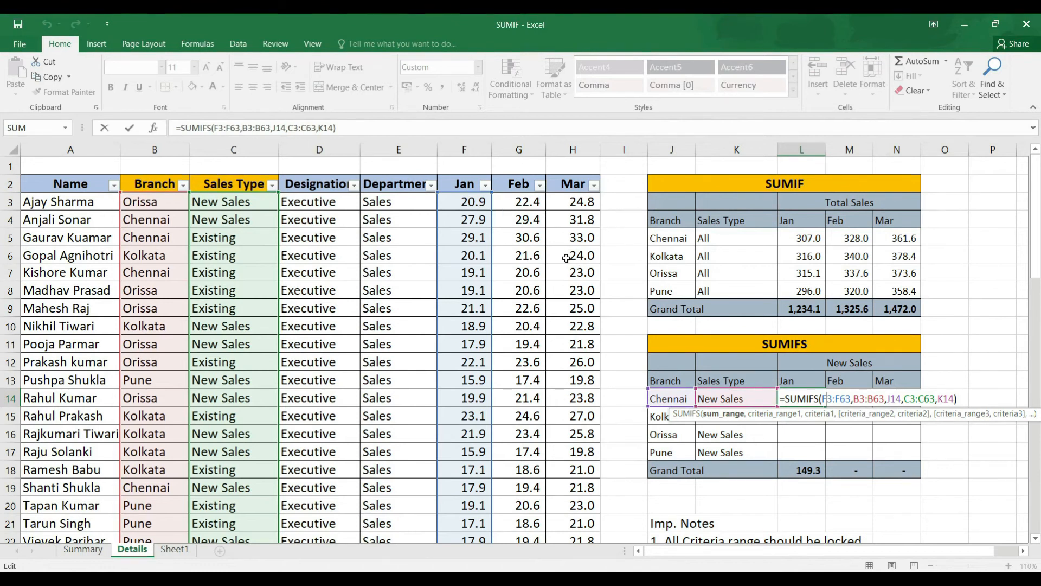
type("$")
key("Right")
key("Right")
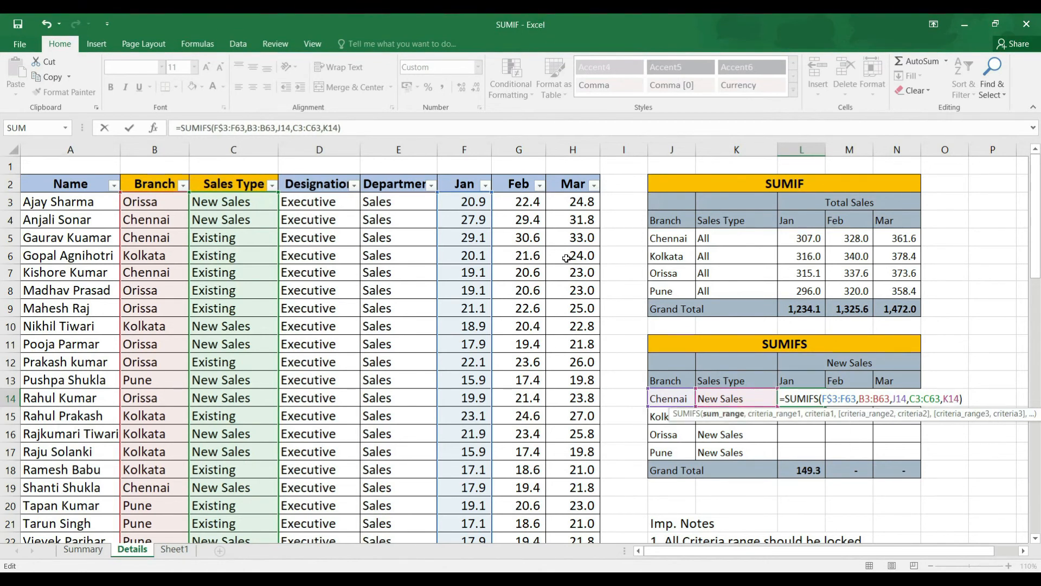
type("$")
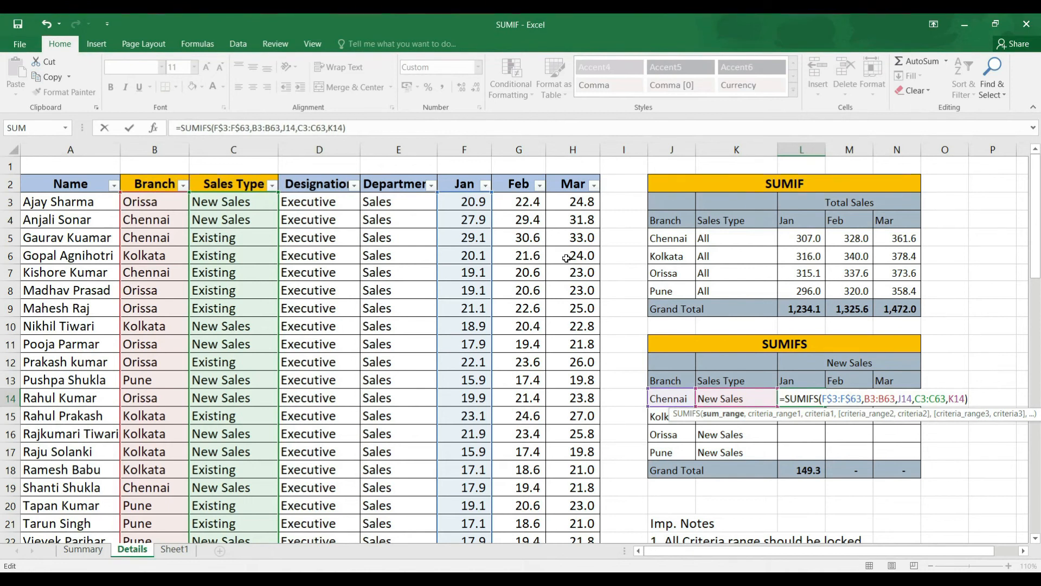
Lock the Branch criteria range as $B$3:$B$63 and the column of its criterion cell as $J14
key("Right")
key("Right")
key("Right")
key("Right")
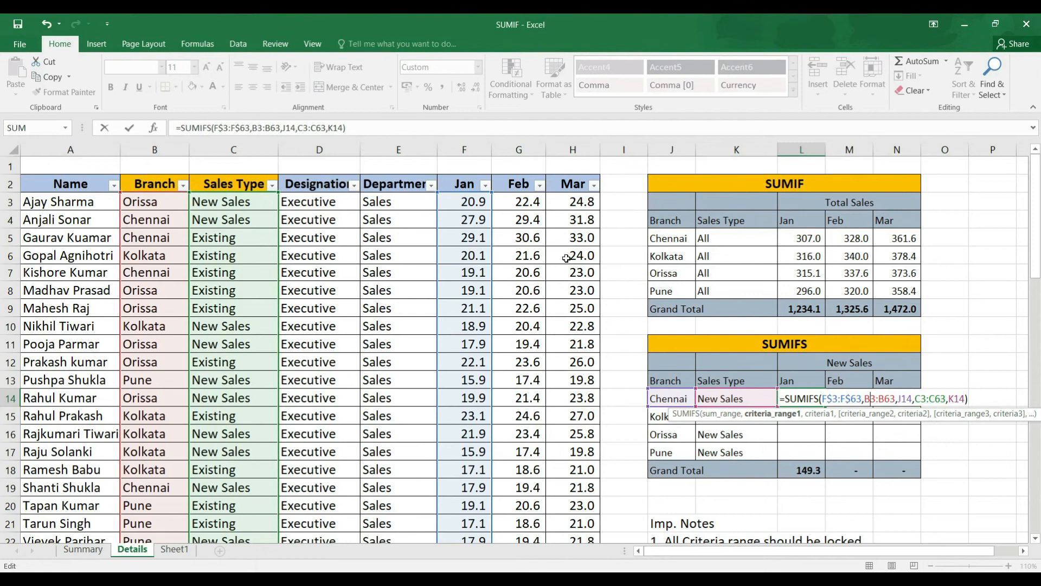
key("F4")
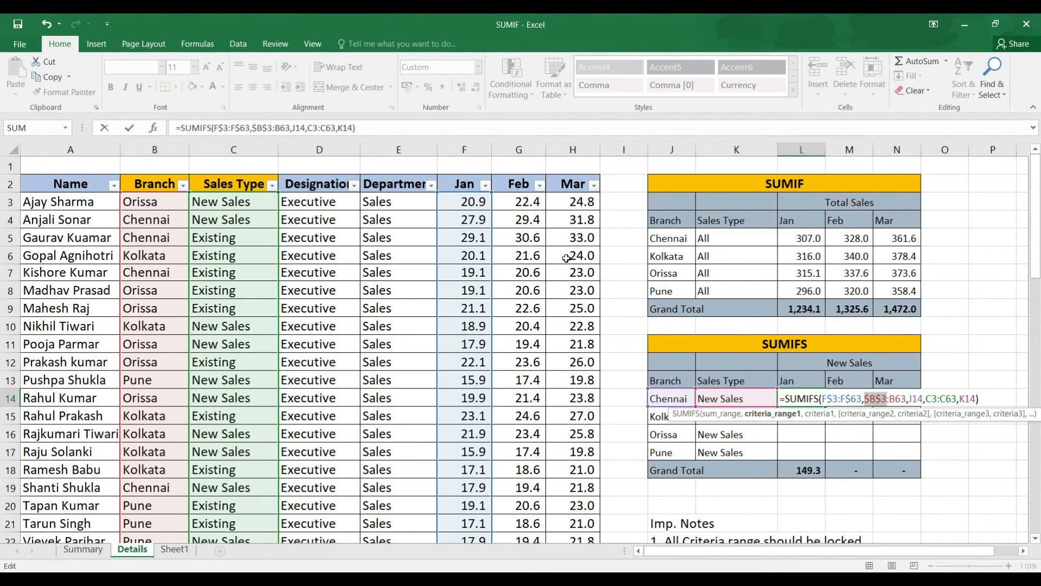
key("Right")
key("Right")
key("Right")
key("Right")
key("F4")
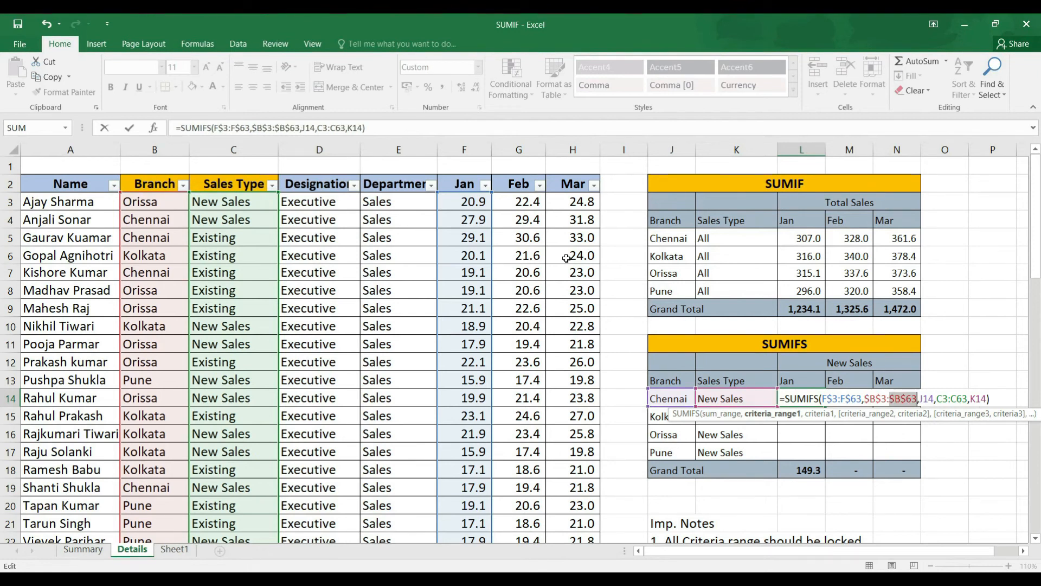
key("Right")
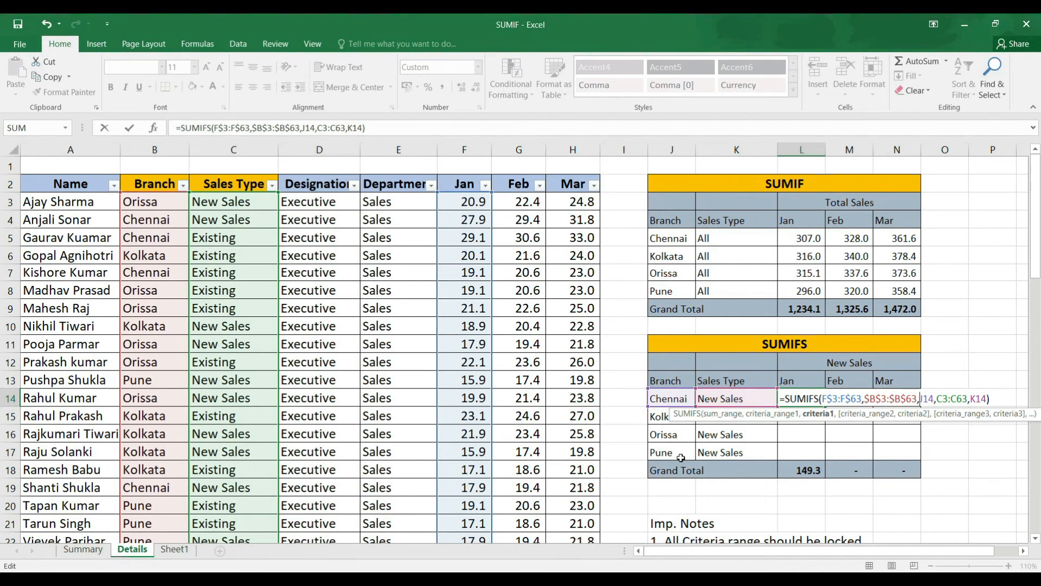
type("$")
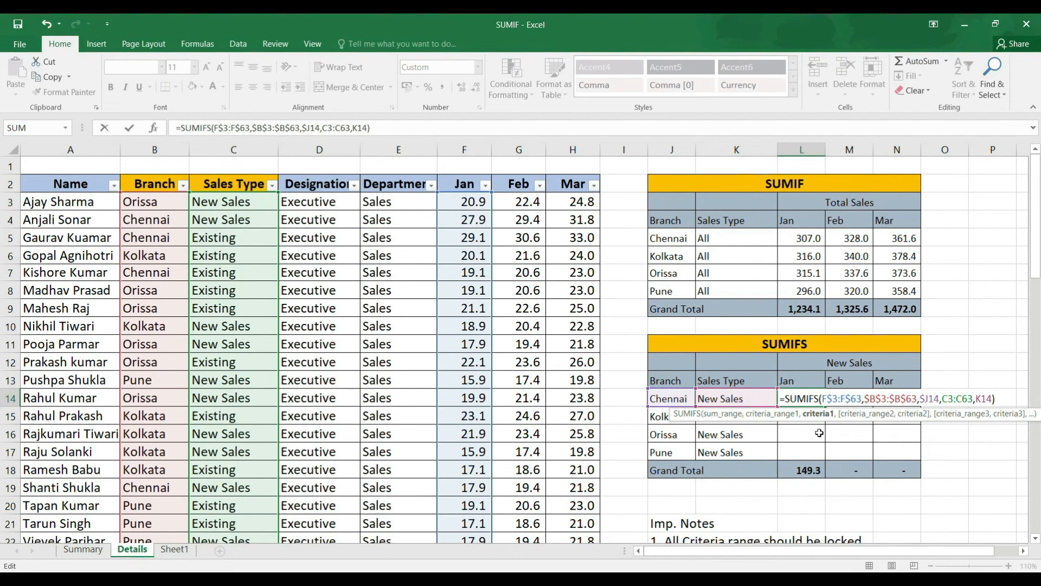
Lock the Sales Type range as $C$3:$C$63 and its criterion as $K14, and enter the SUMIFS formula
key("Right")
key("Right")
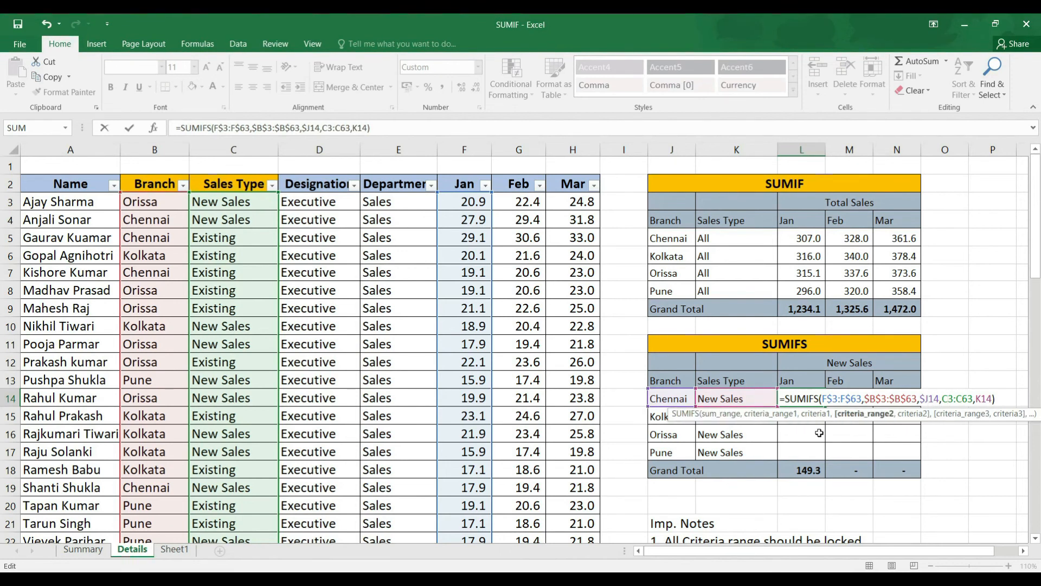
key("F4")
key("Right")
key("Right")
key("Right")
key("F4")
key("Right")
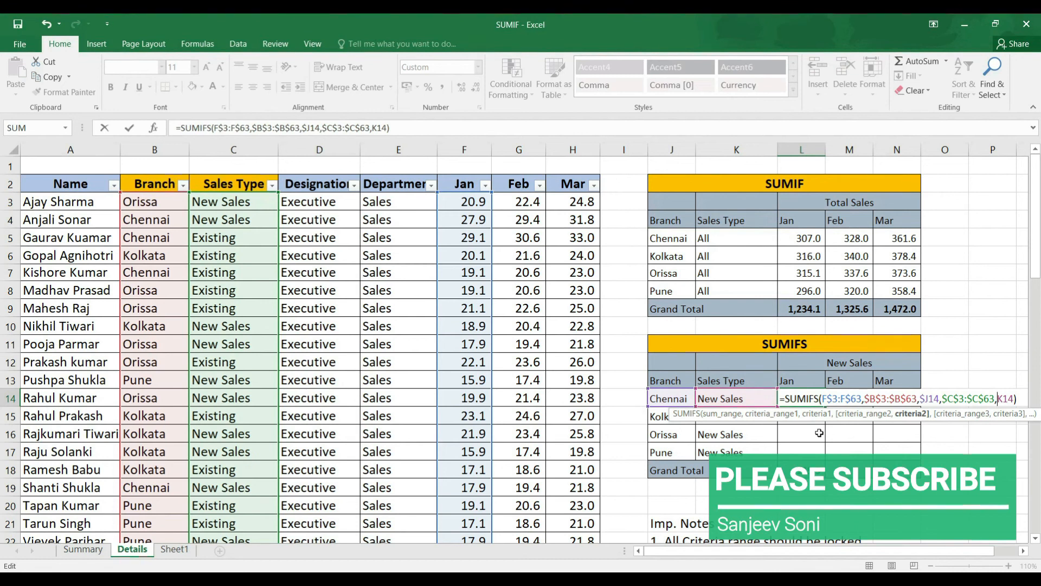
type("$")
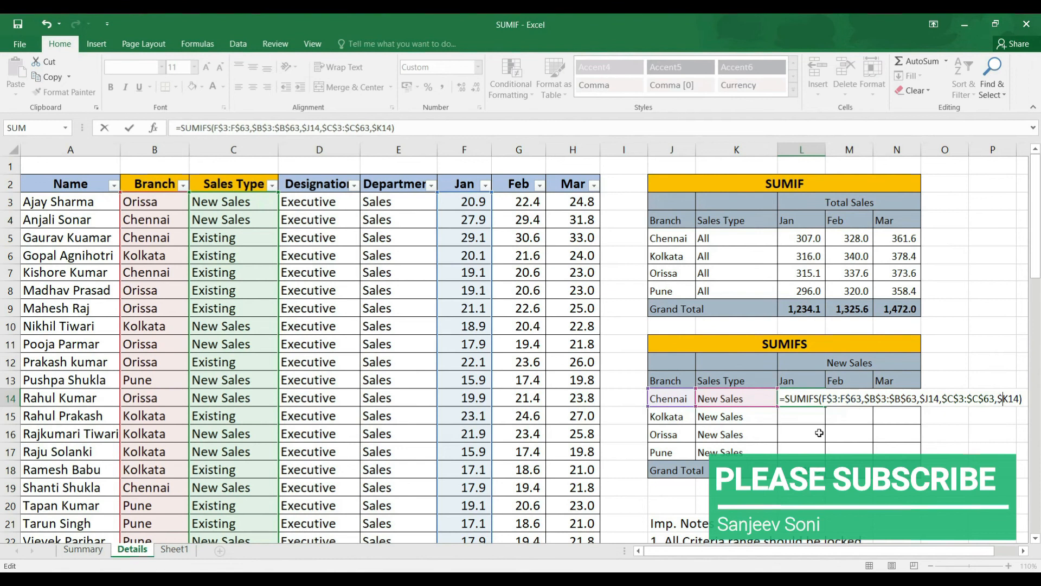
key("Return")
Copy Chennai's January SUMIFS formula from L14 across all branches and months in L14:N17
key("Up")
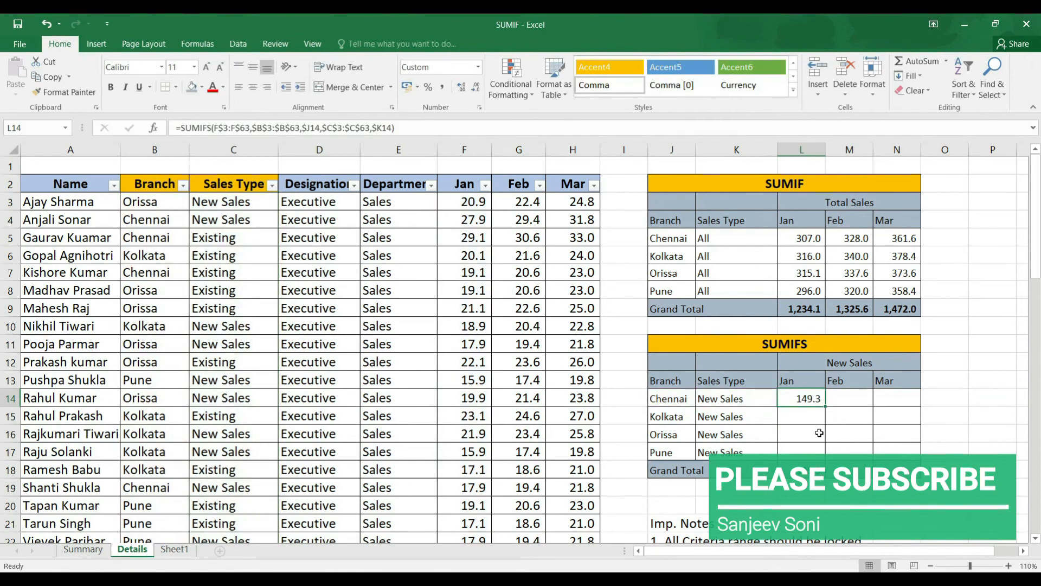
key("ctrl+c")
key("shift+Down")
key("shift+Down")
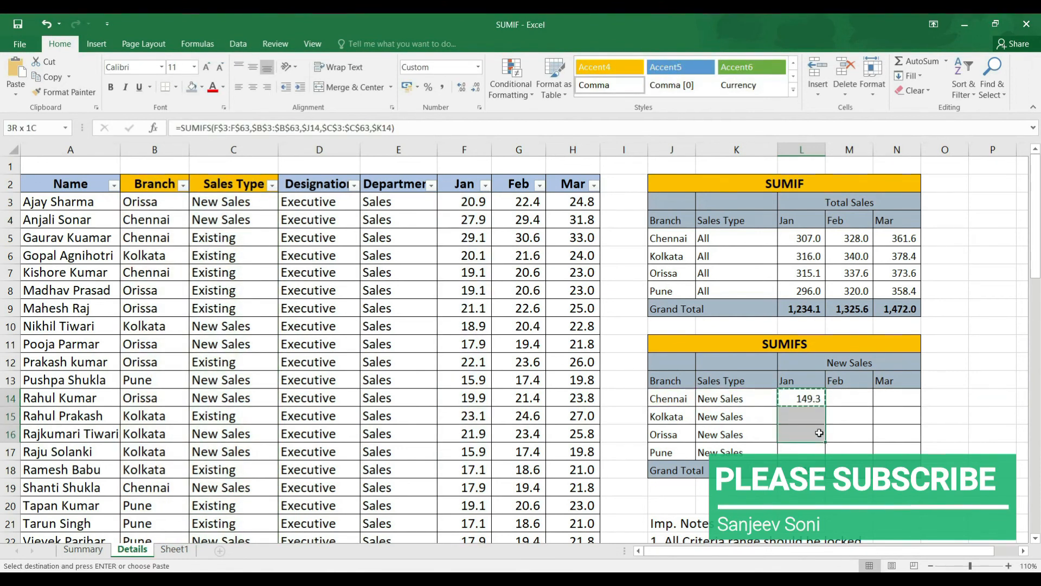
key("shift+Right")
key("shift+Right")
key("shift+Down")
key("Return")
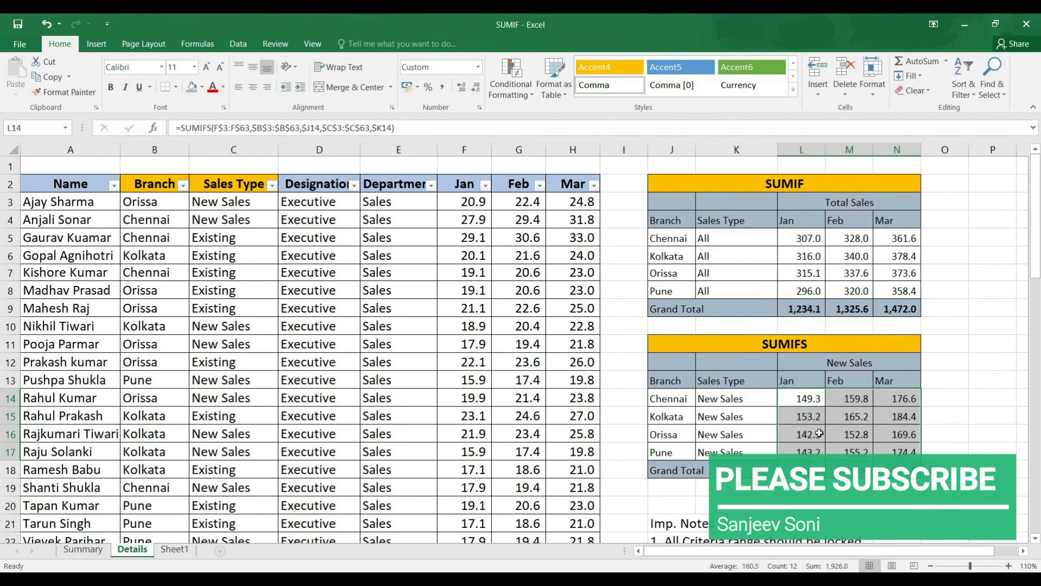
Check the January Grand Total and the January formulas above it in the SUMIFS table
left_click(819, 433)
key("Down")
key("Down")
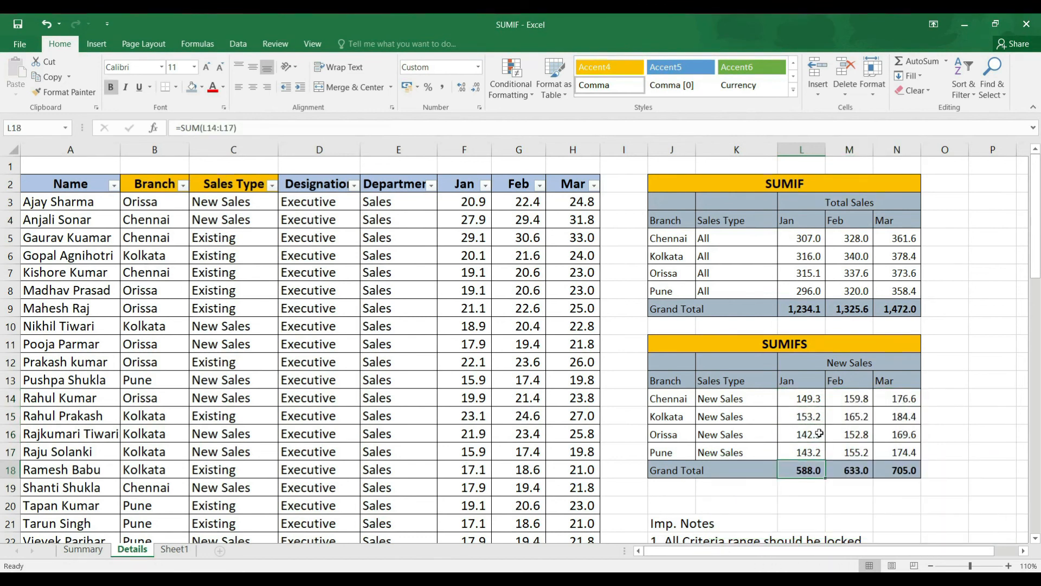
key("Up")
key("Up")
key("Up")
key("Up")
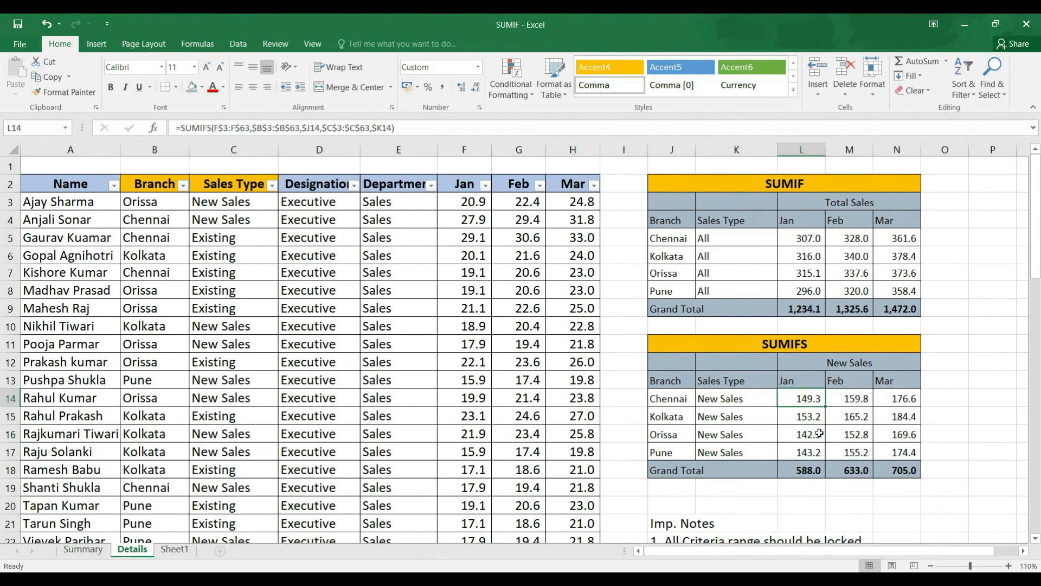
Filter the Sales Type column of the data to show only New Sales
left_click(473, 325)
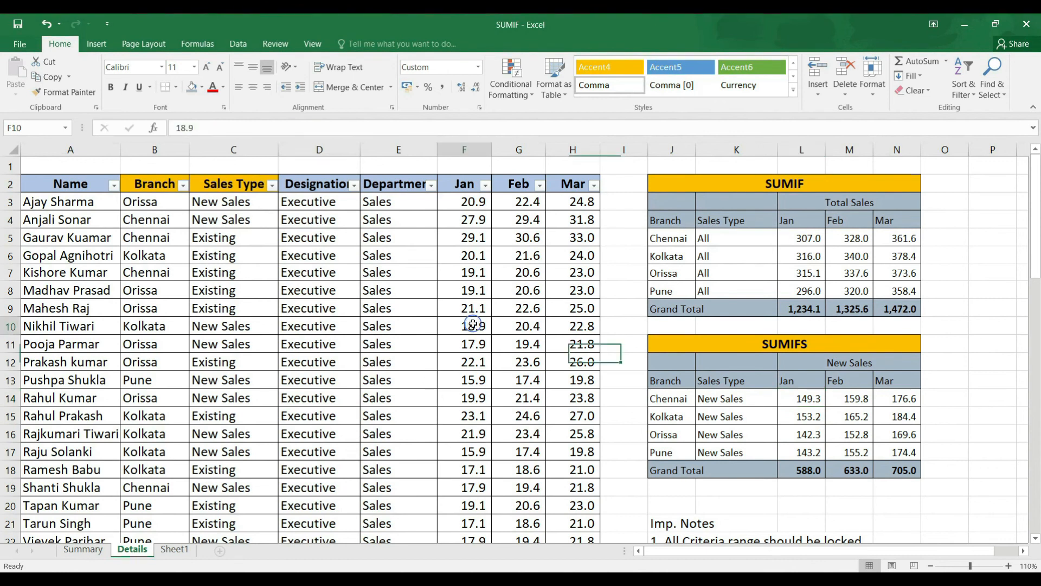
key("ctrl+Down")
key("ctrl+Up")
key("ctrl+Up")
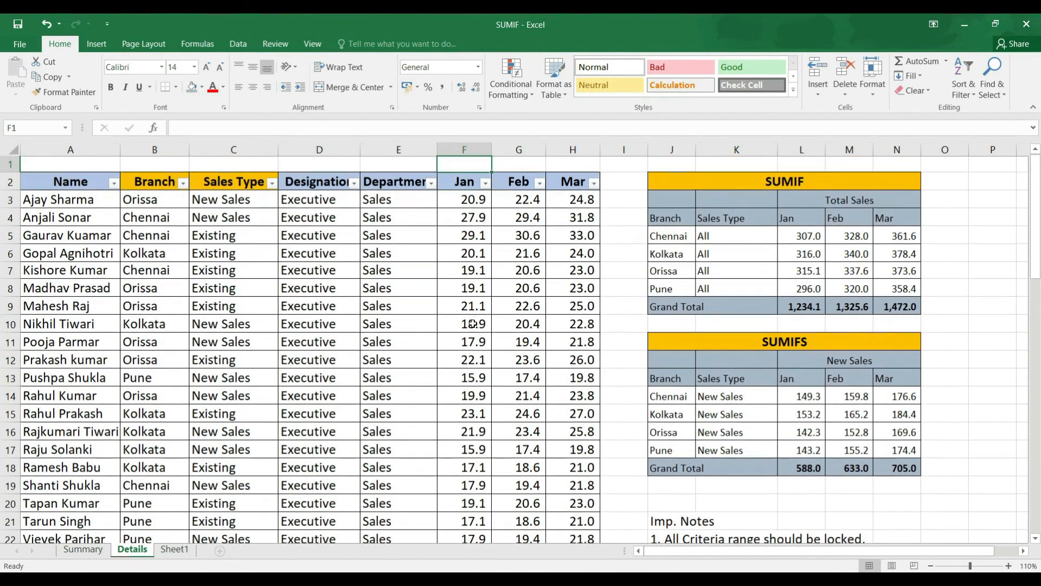
left_click(281, 185)
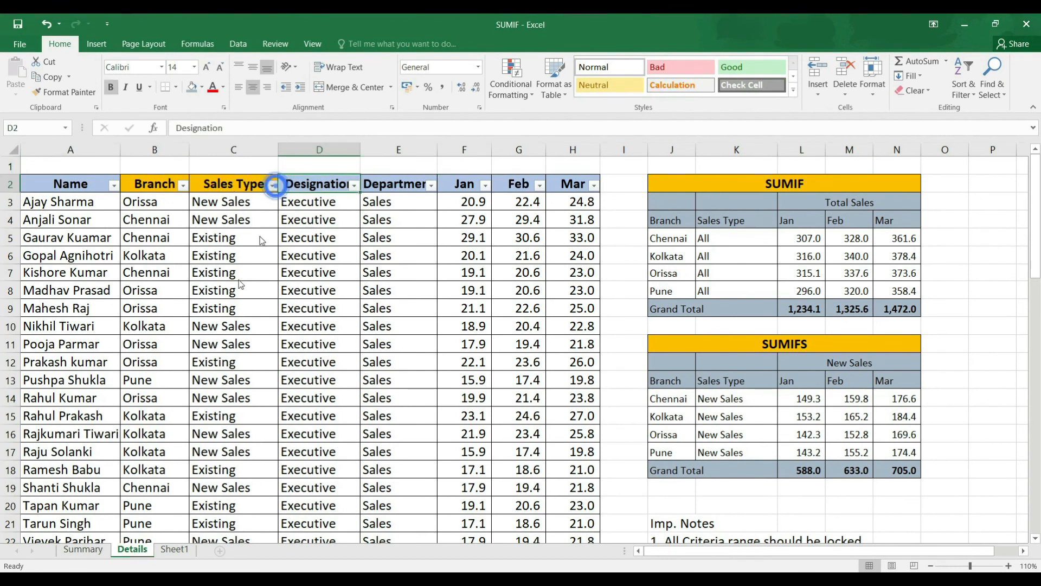
left_click(271, 185)
left_click(145, 318)
left_click(149, 339)
left_click(196, 422)
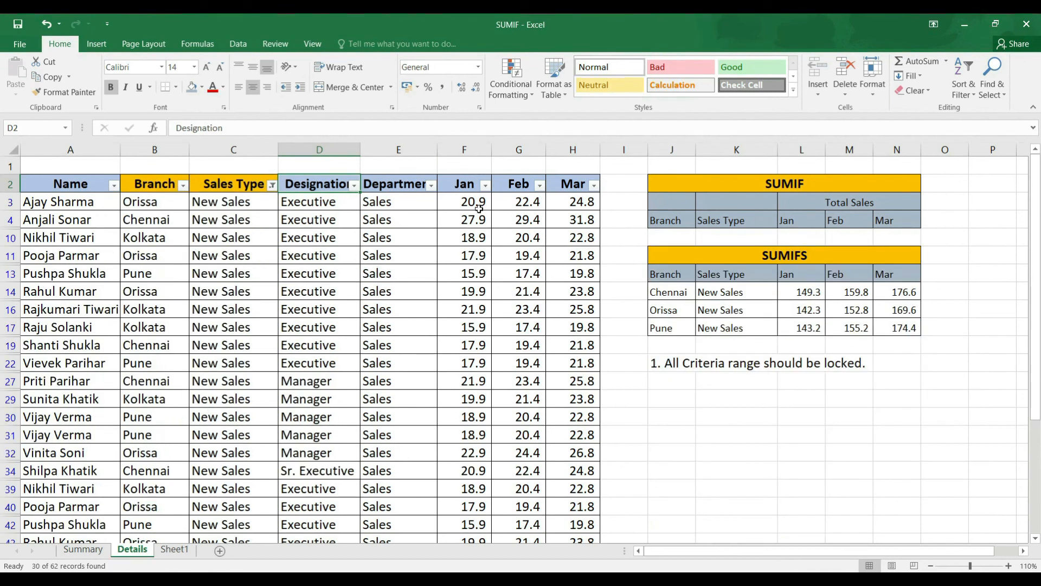
Select all visible January values to check their sum against the SUMIFS table's January Grand Total
left_click(479, 210)
left_click_drag(479, 209, 488, 524)
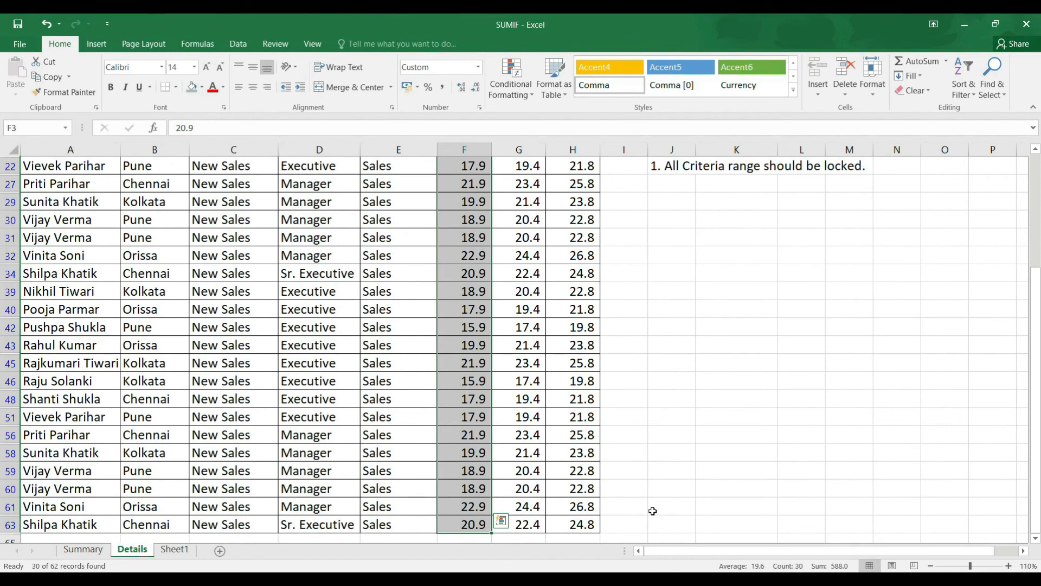
key("ctrl+Up")
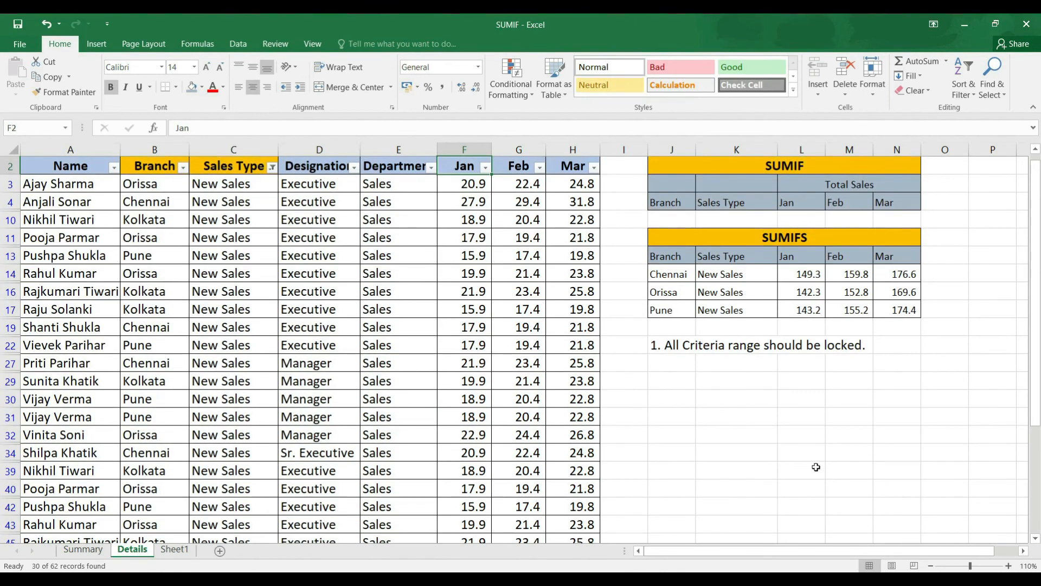
Look through the filtered New Sales records along the January column
key("Up")
key("Down")
key("Down")
key("Down")
key("Down")
key("Down")
key("Down")
key("Down")
key("Down")
key("Down")
key("Down")
key("Down")
key("Down")
key("Down")
key("Down")
key("Down")
key("Down")
key("Up")
key("Up")
key("ctrl+Up")
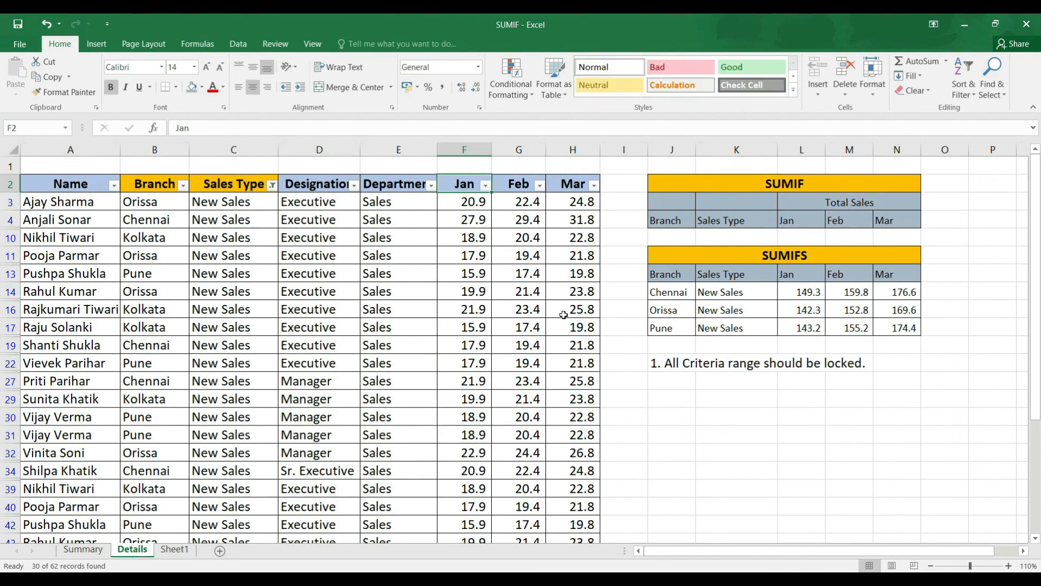
Reapply the Sales Type filter with only New Sales chosen
left_click(271, 185)
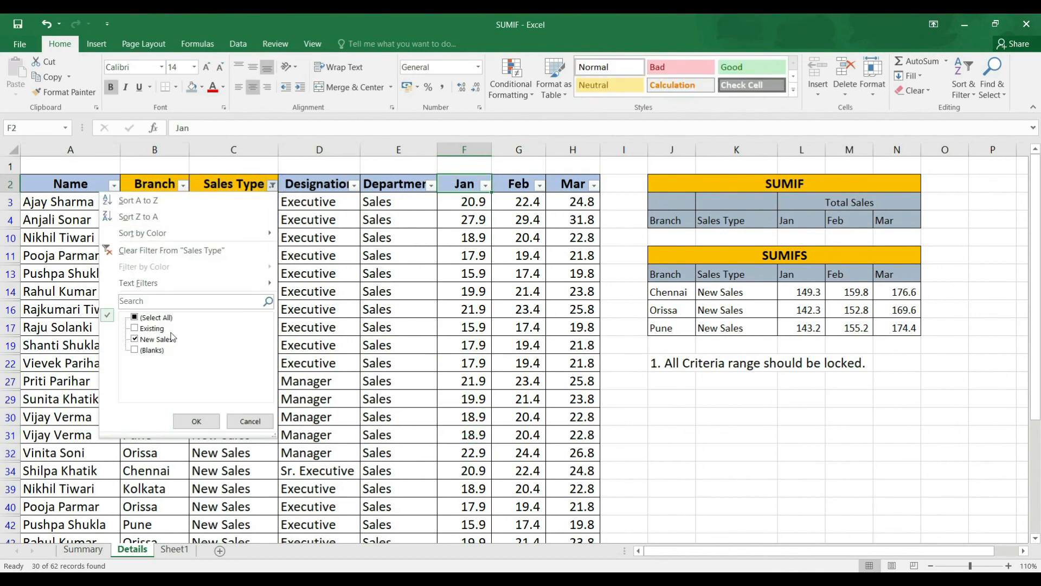
left_click(134, 318)
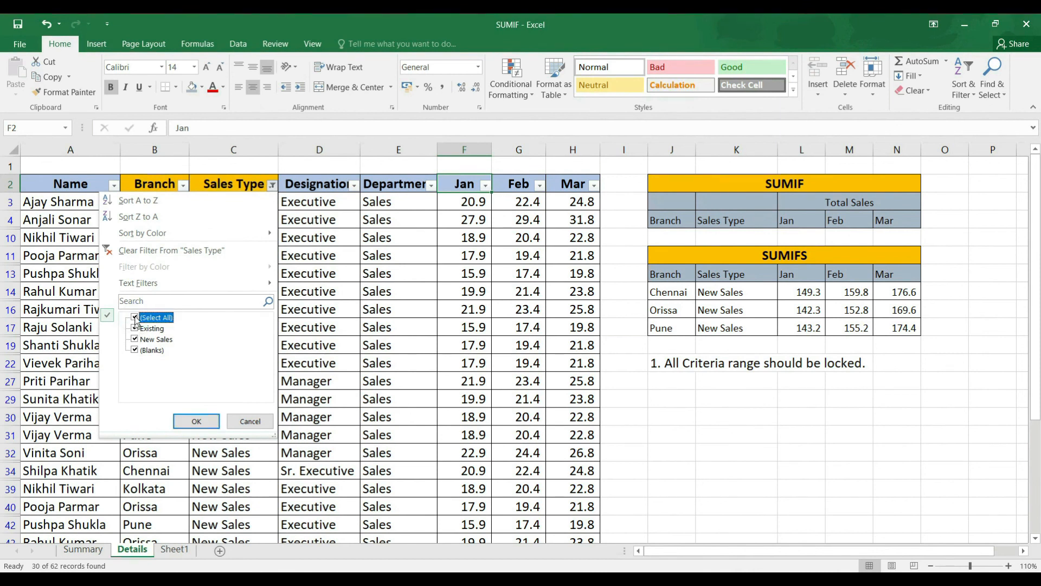
left_click(135, 317)
left_click(134, 339)
left_click(204, 422)
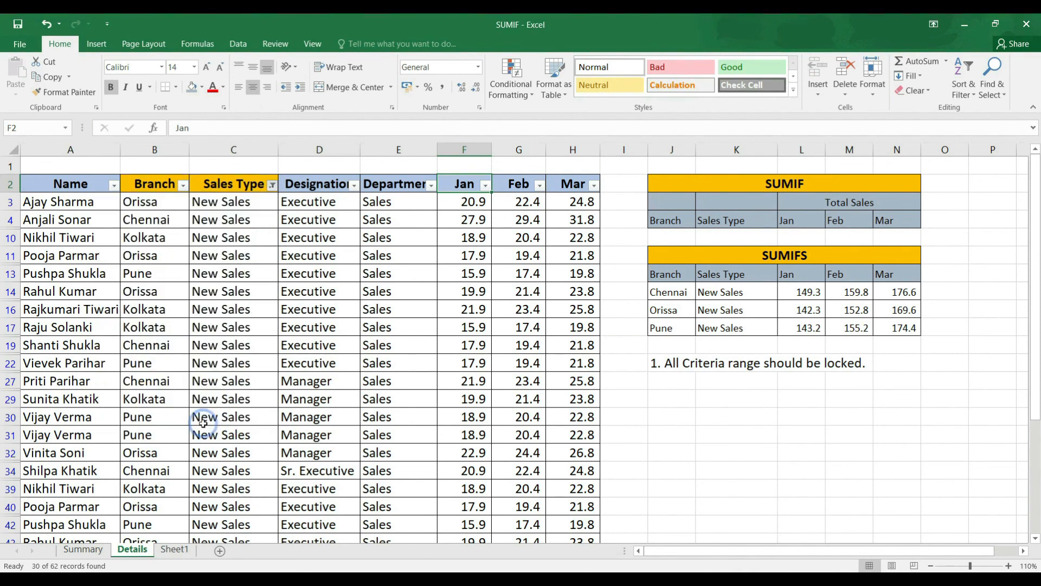
Filter the Branch column to Chennai and select the visible January values to check their sum
left_click(183, 185)
left_click(58, 318)
left_click(60, 328)
left_click(109, 418)
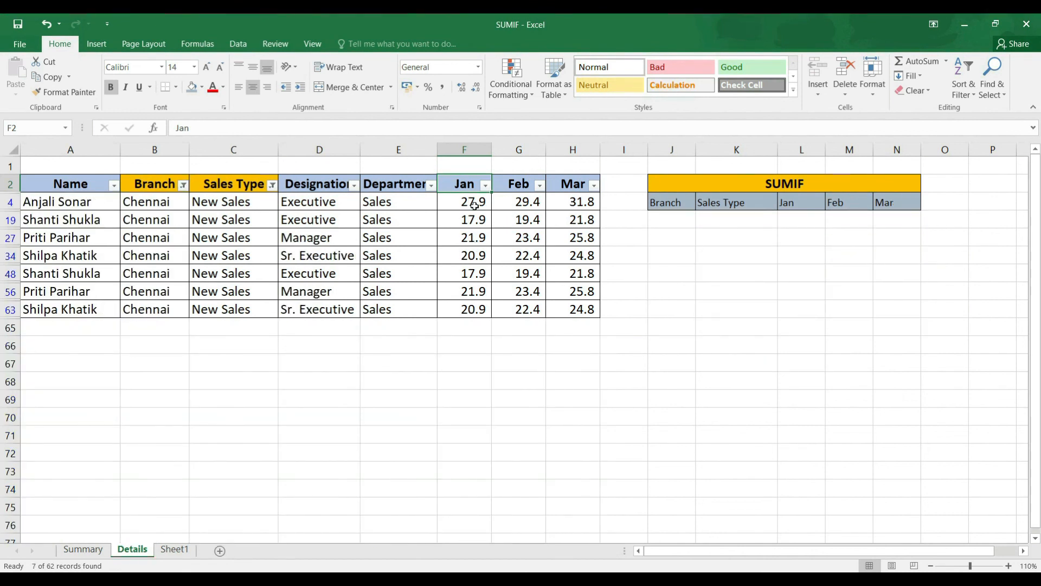
left_click_drag(482, 202, 474, 309)
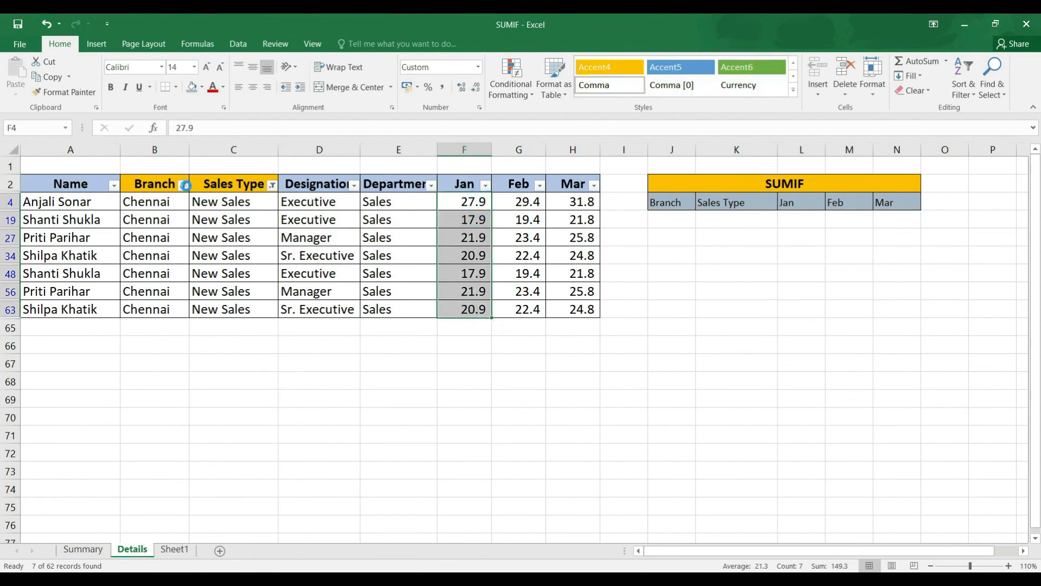
Clear the Branch and Sales Type filters and check Chennai's January cell and the Grand Total in the SUMIFS table
left_click(183, 185)
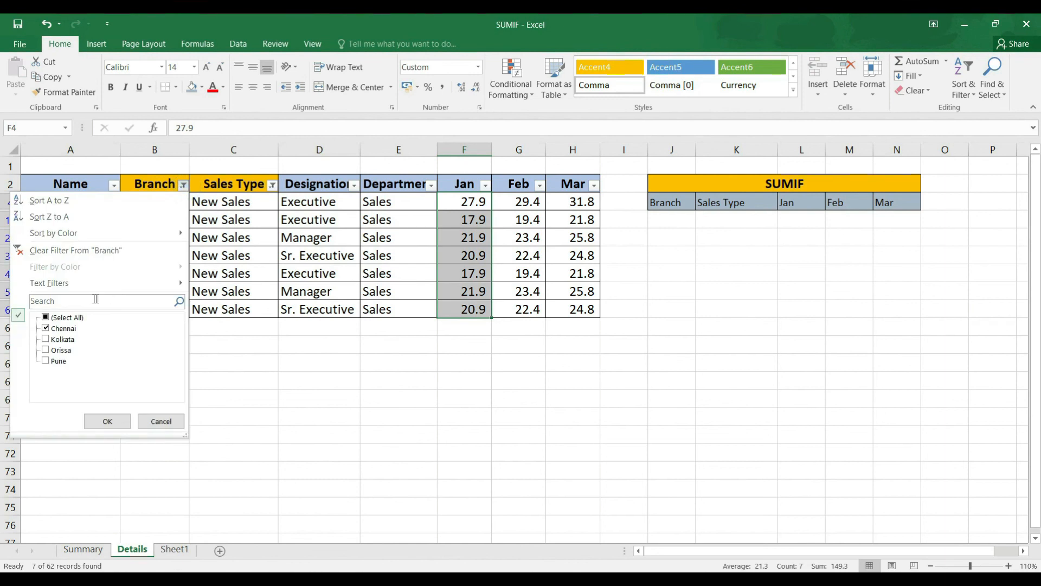
left_click(108, 421)
left_click(273, 186)
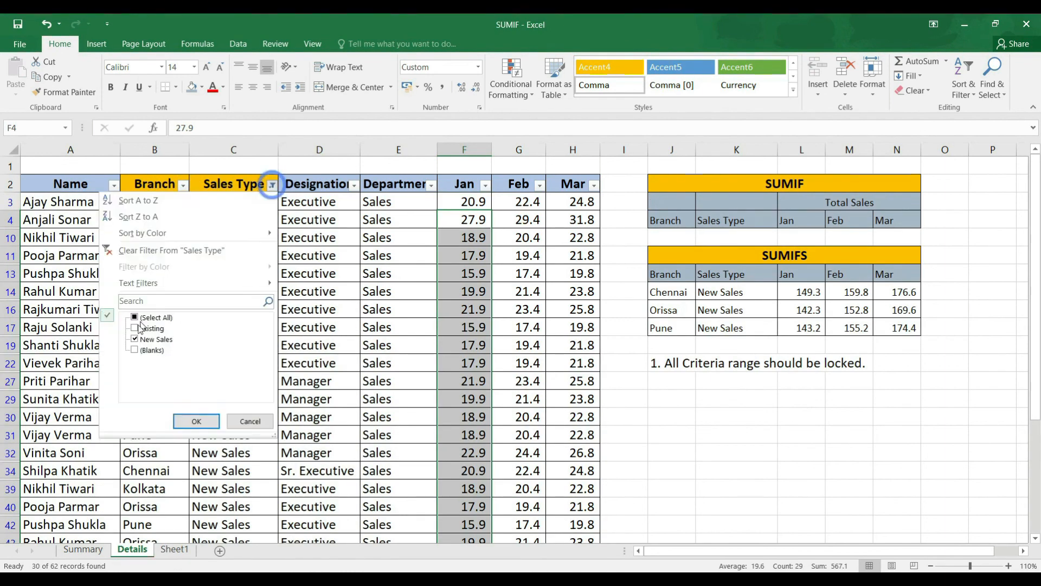
left_click(135, 317)
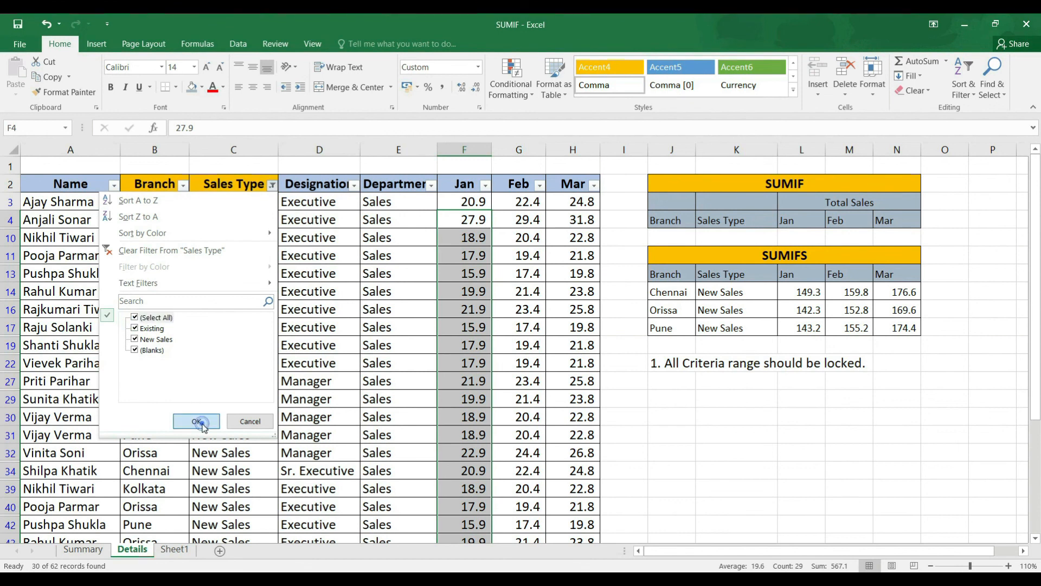
left_click(196, 420)
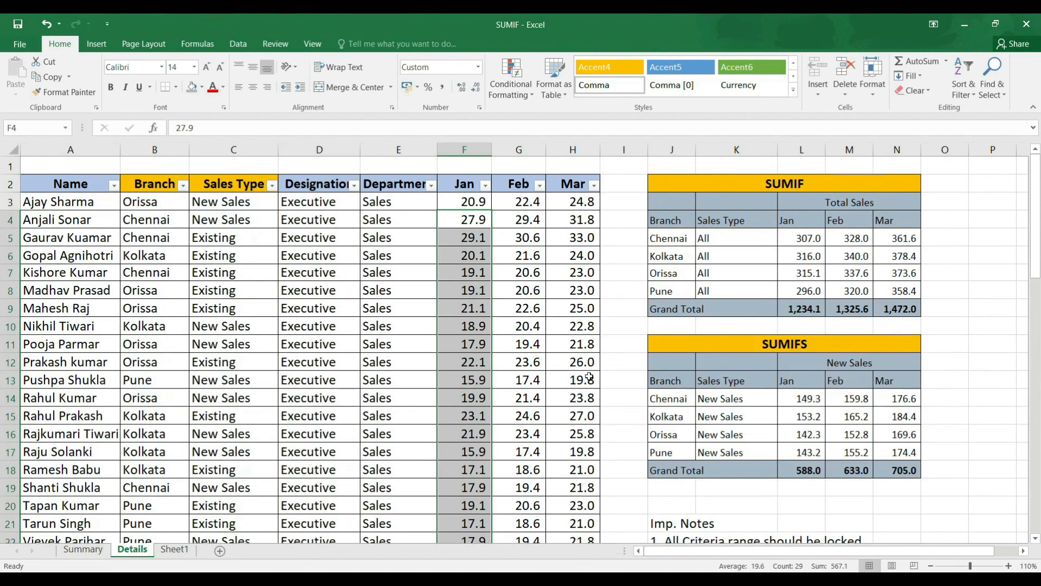
left_click(812, 399)
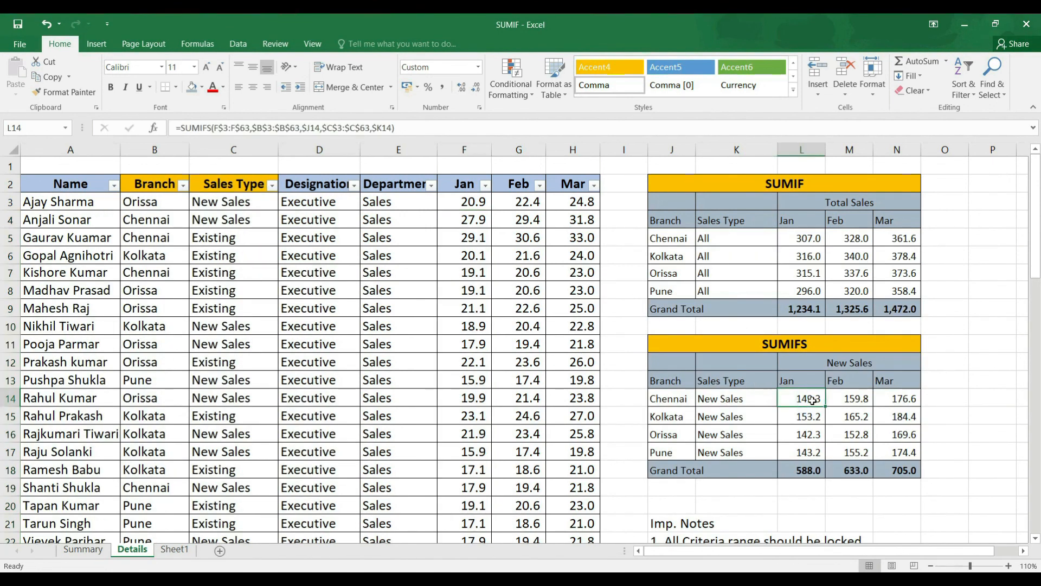
left_click(808, 471)
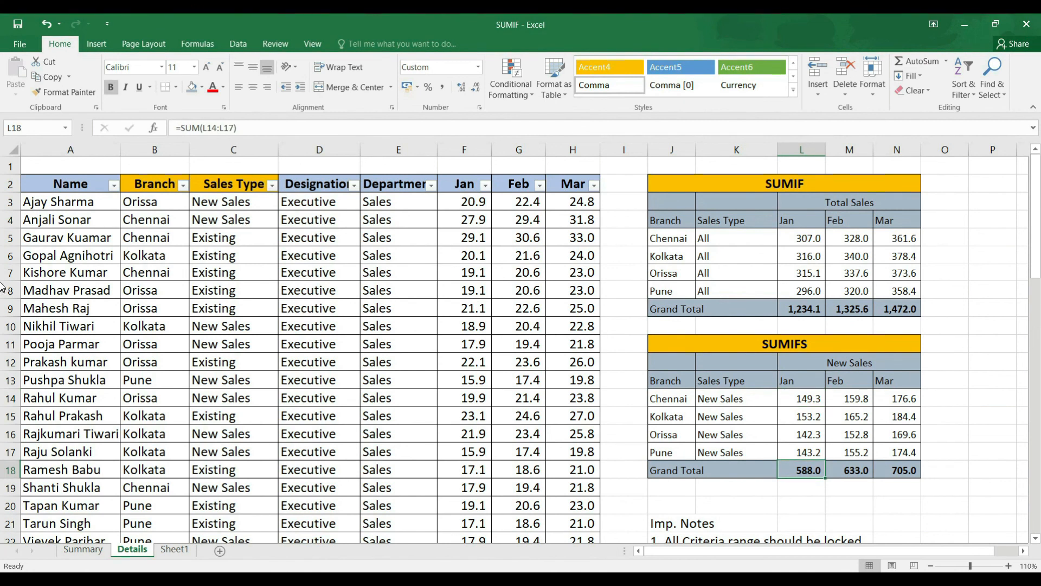